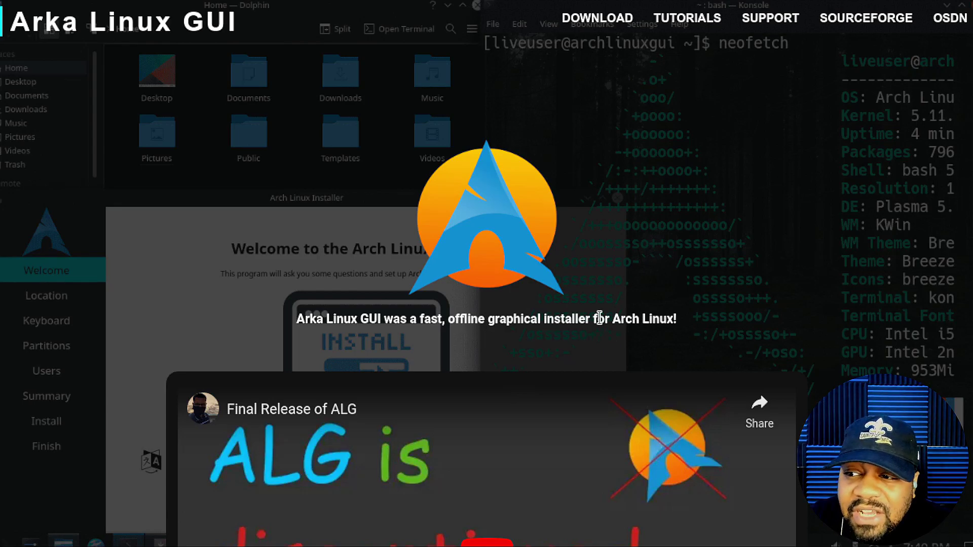
scroll(872, 299, "down", 10)
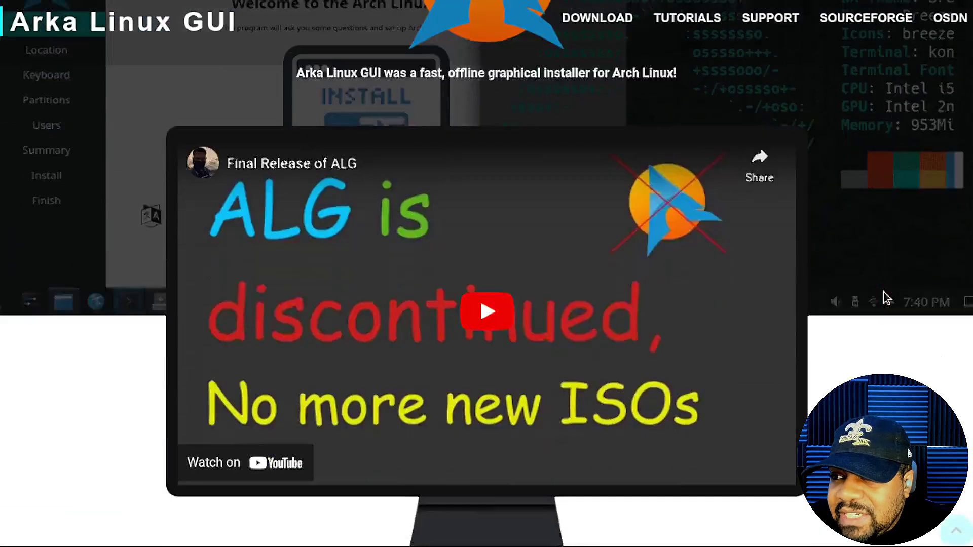
scroll(884, 293, "down", 10)
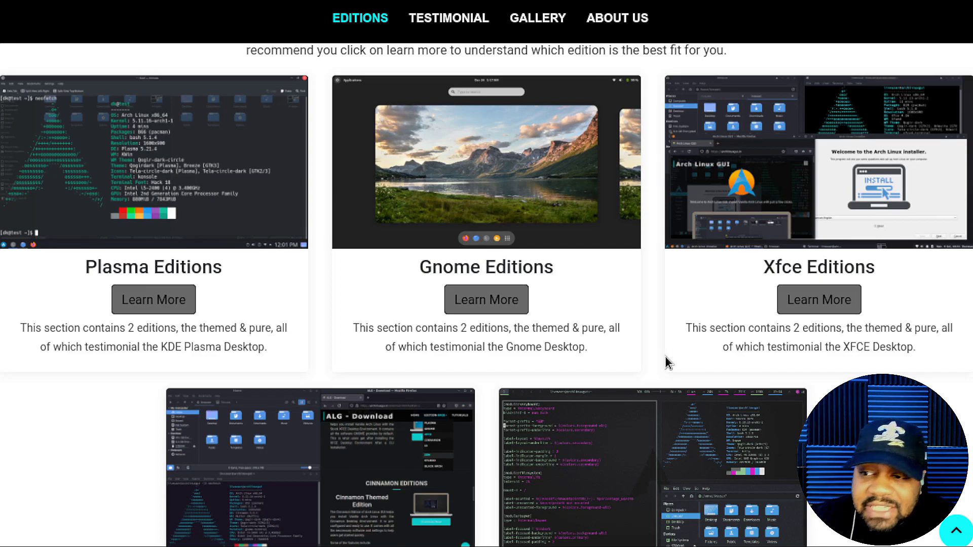
scroll(608, 403, "down", 3)
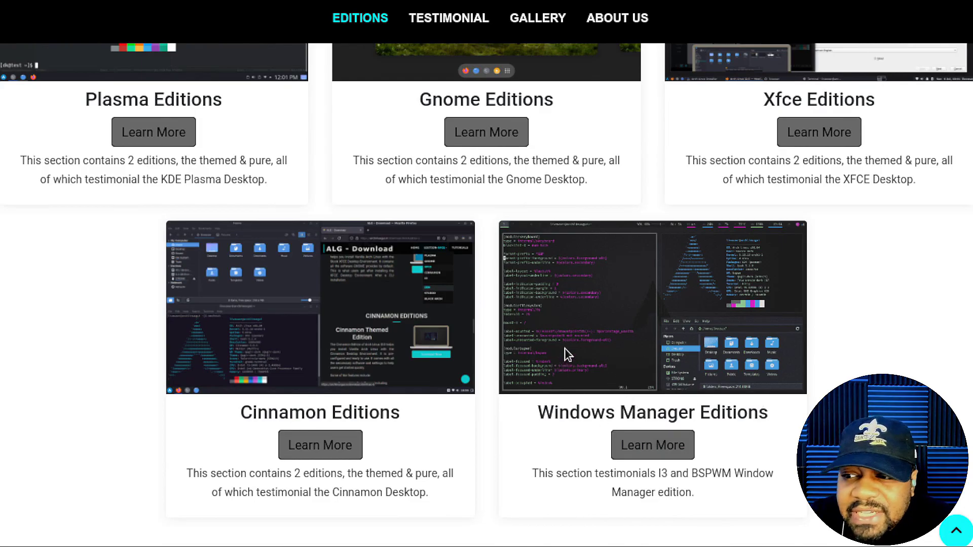
scroll(564, 348, "down", 4)
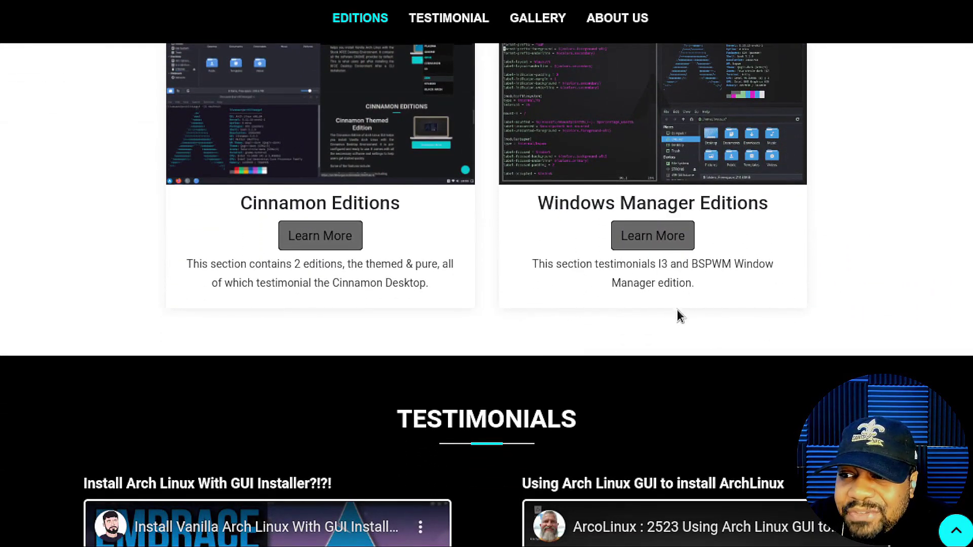
scroll(667, 327, "up", 15)
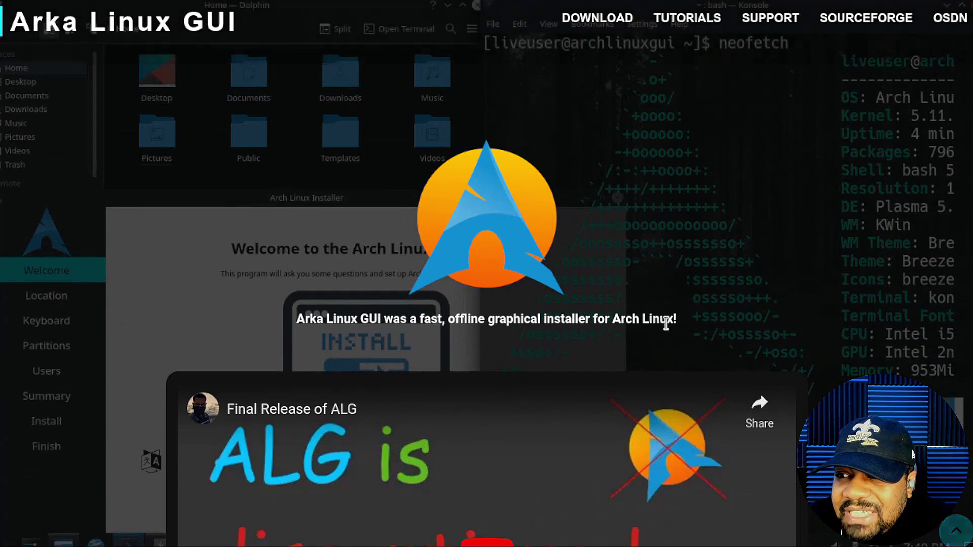
- Go to the Download ALG page and read through Requirements, General Instructions and the Plasma and GNOME editions
left_click(597, 18)
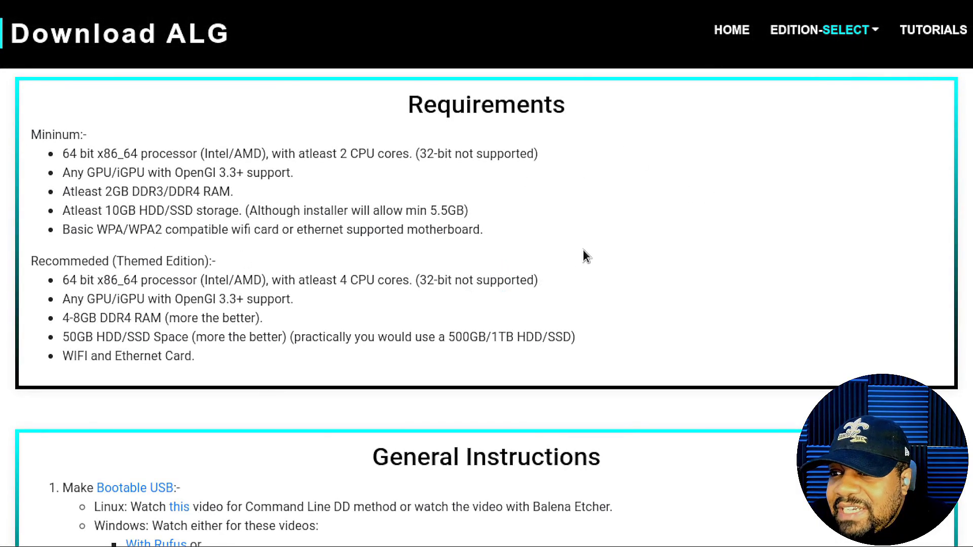
scroll(583, 249, "down", 10)
scroll(591, 248, "up", 8)
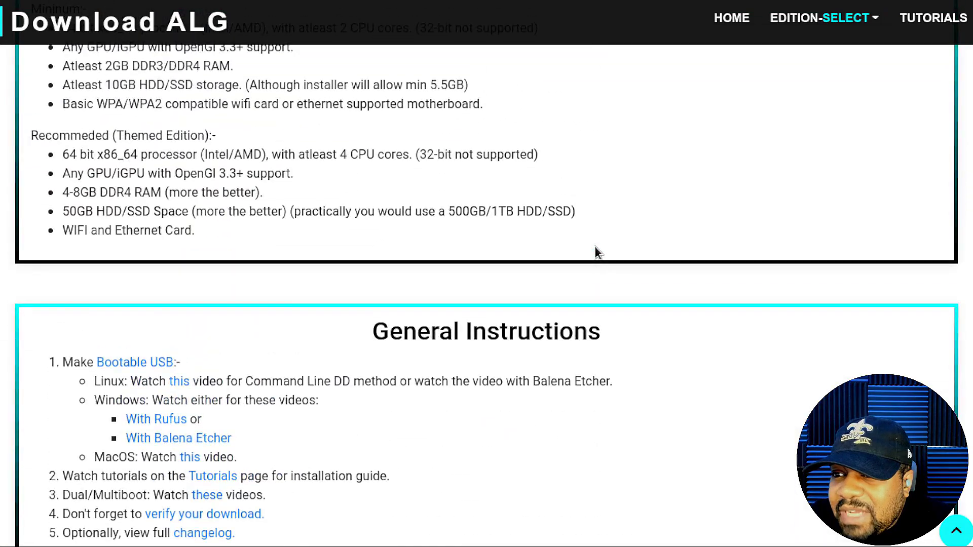
scroll(595, 248, "down", 10)
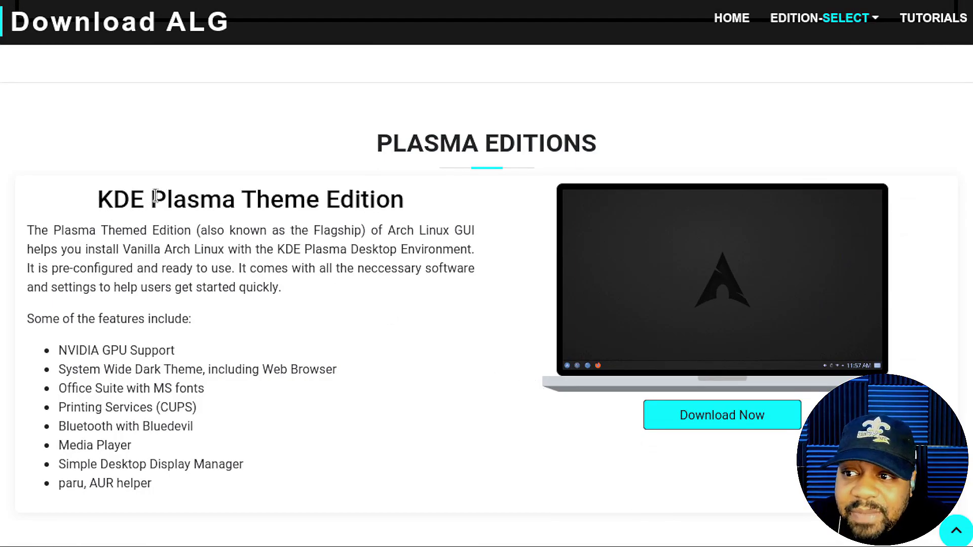
scroll(459, 321, "down", 2)
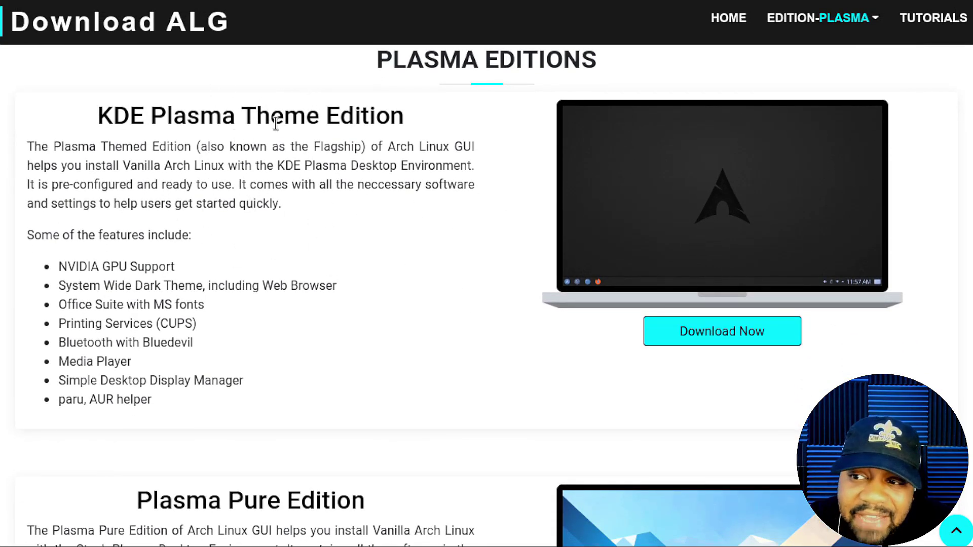
scroll(313, 280, "down", 3)
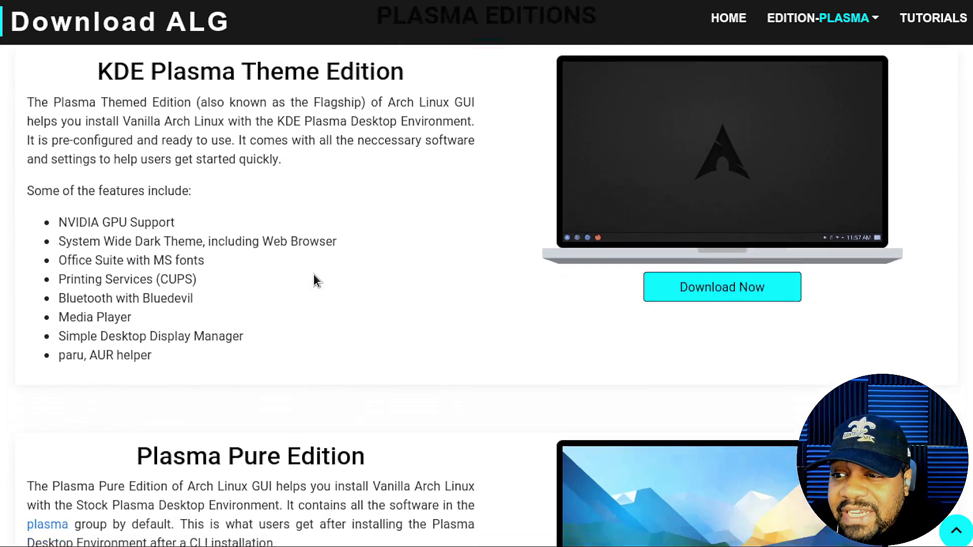
scroll(399, 412, "down", 2)
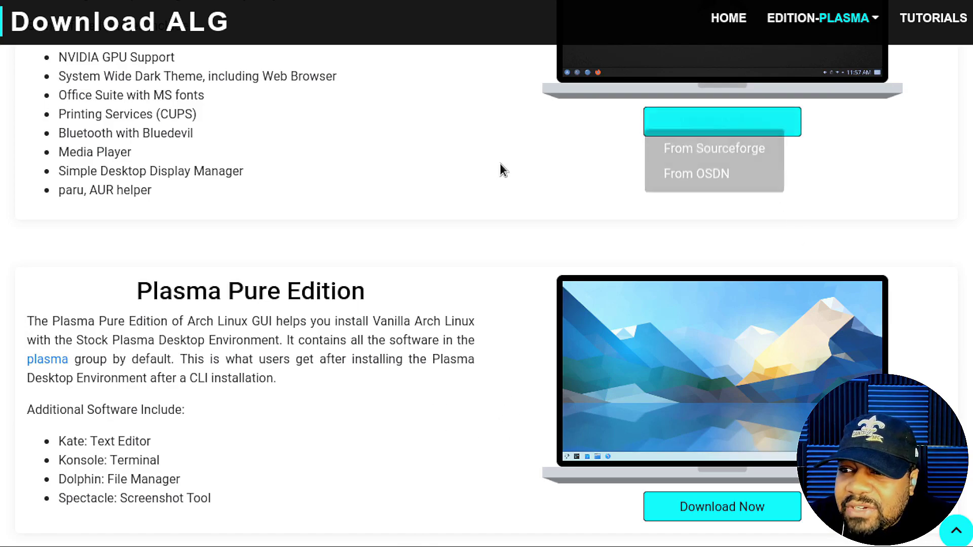
scroll(358, 370, "up", 5)
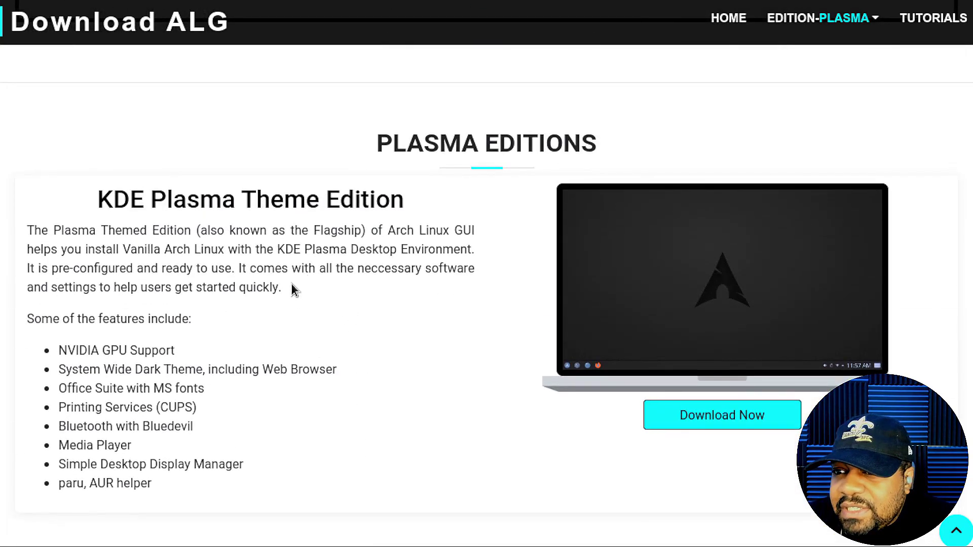
scroll(292, 289, "down", 6)
scroll(452, 384, "down", 4)
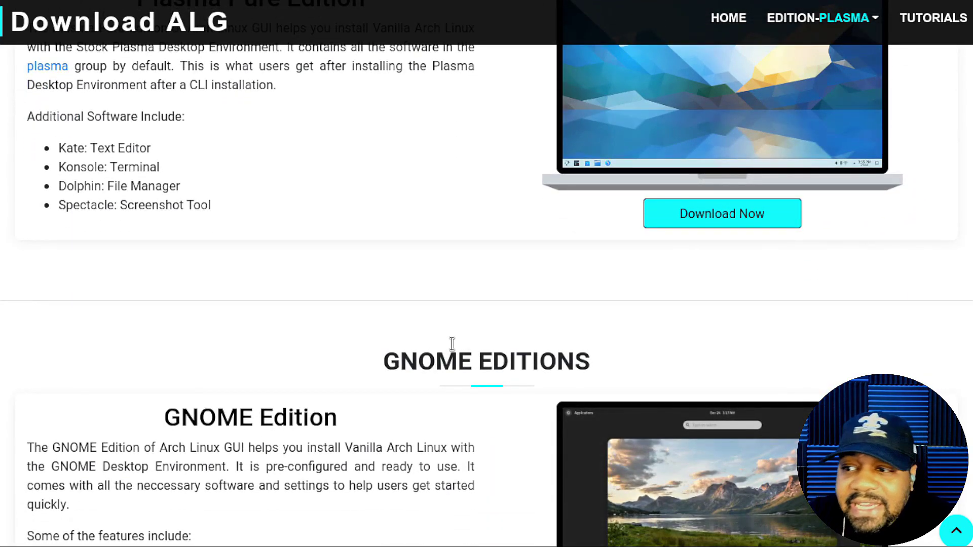
- Scroll past the GNOME editions to the XFCE Edition and XFCE Pure descriptions
scroll(451, 344, "down", 4)
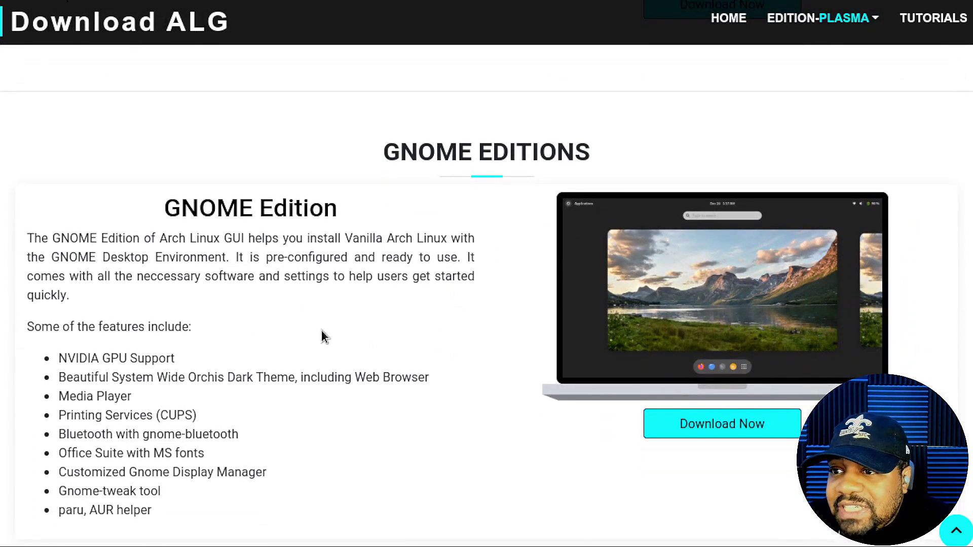
scroll(361, 348, "down", 5)
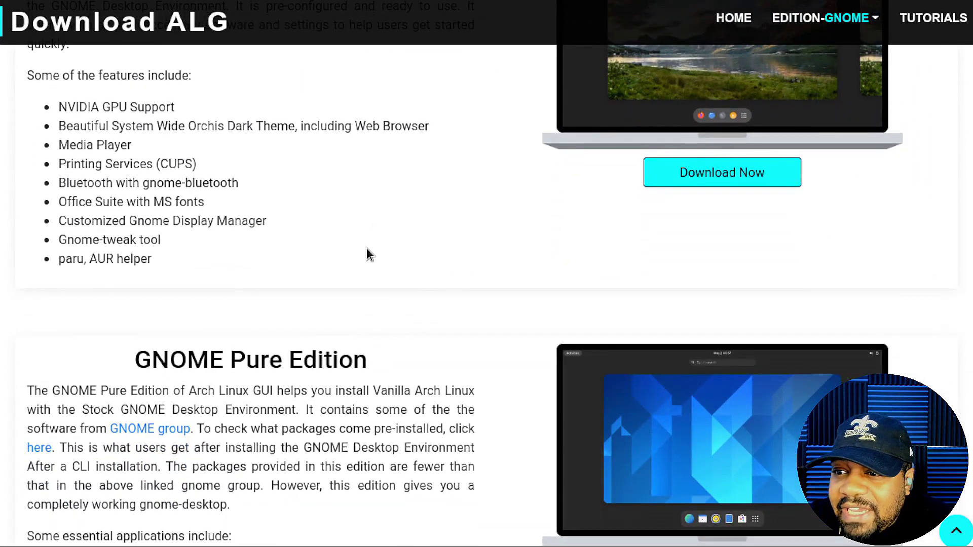
scroll(460, 258, "down", 7)
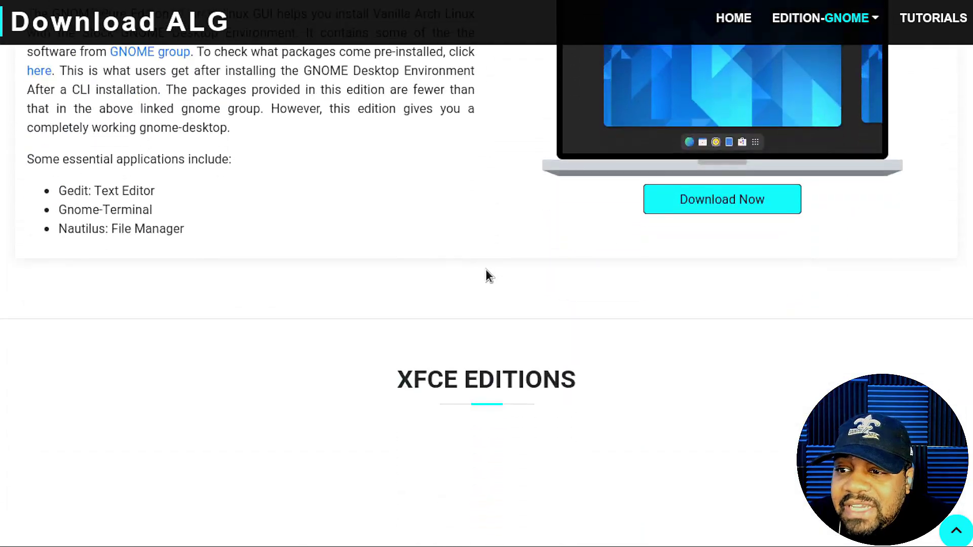
scroll(486, 269, "down", 4)
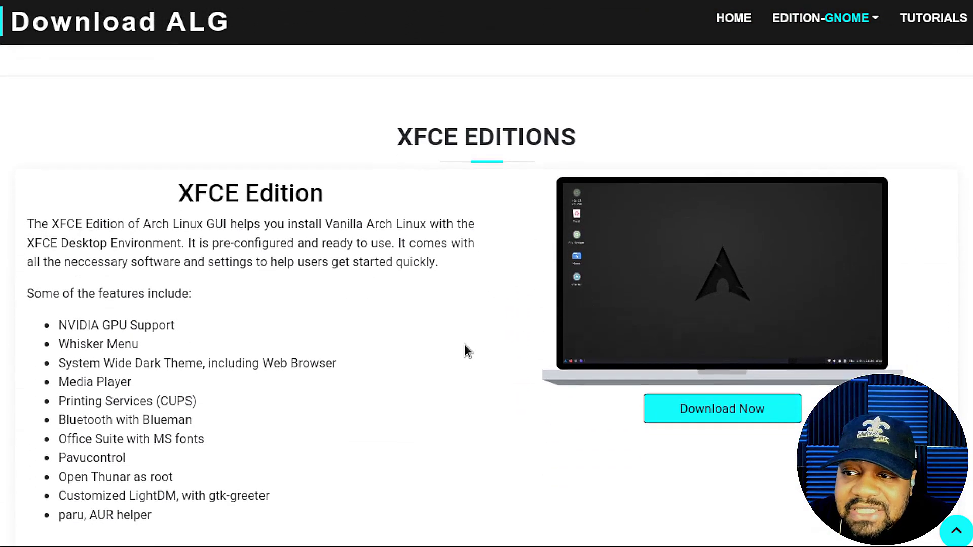
scroll(466, 350, "down", 1)
scroll(394, 280, "down", 5)
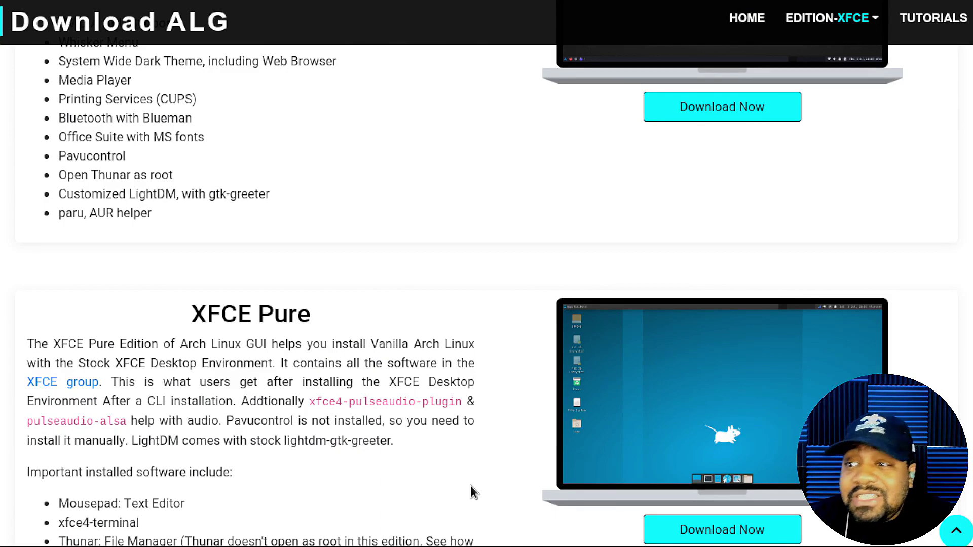
scroll(377, 202, "up", 5)
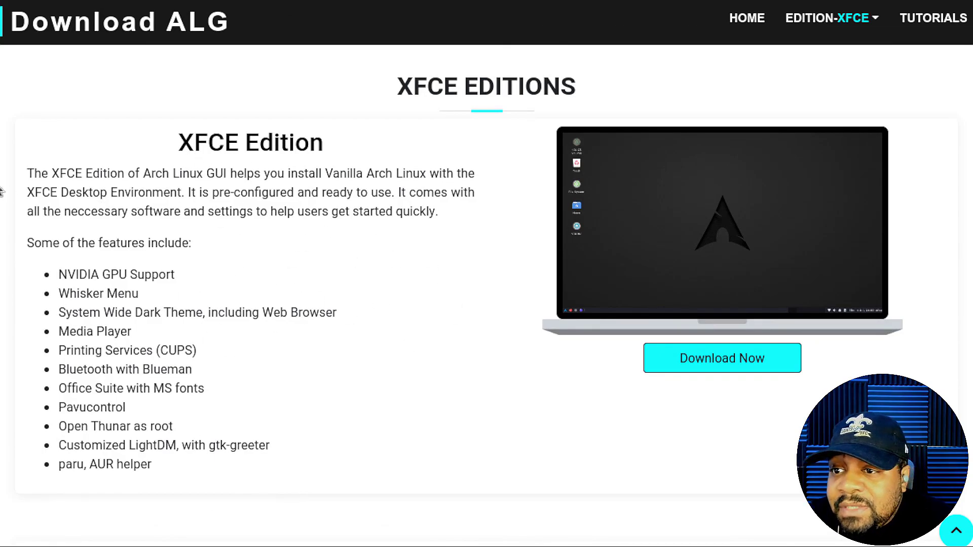
- Highlight the XFCE Edition paragraph from its first word through "quickly."
left_click_drag(27, 176, 406, 195)
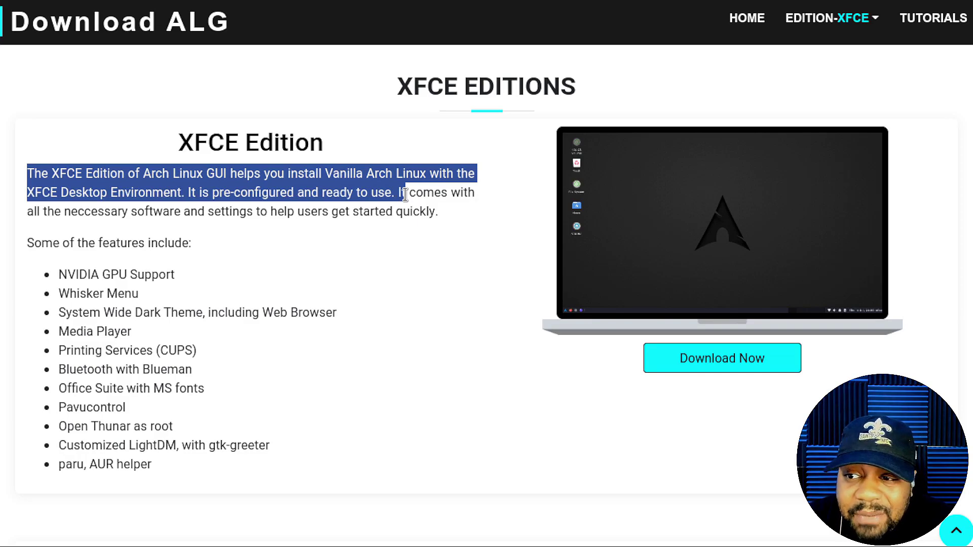
left_click_drag(406, 195, 471, 212)
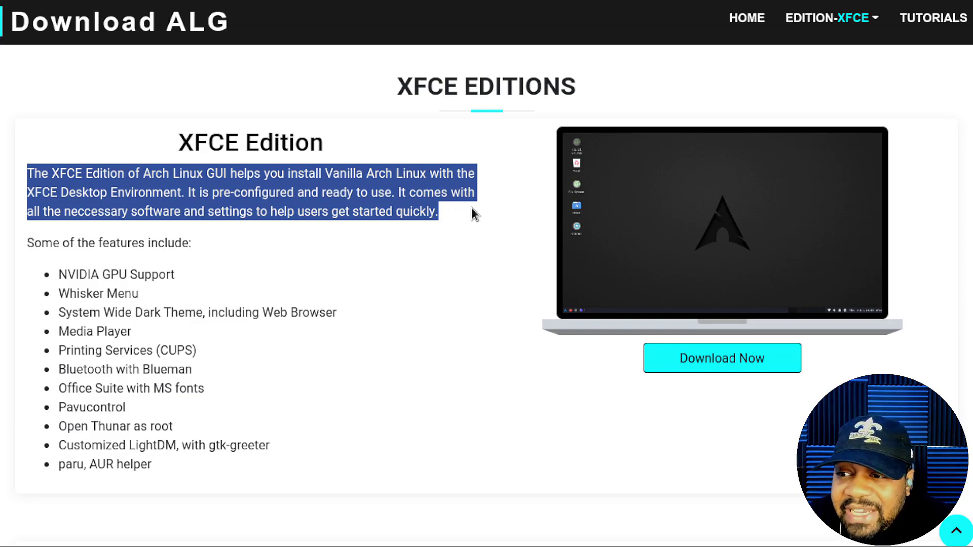
scroll(430, 239, "down", 2)
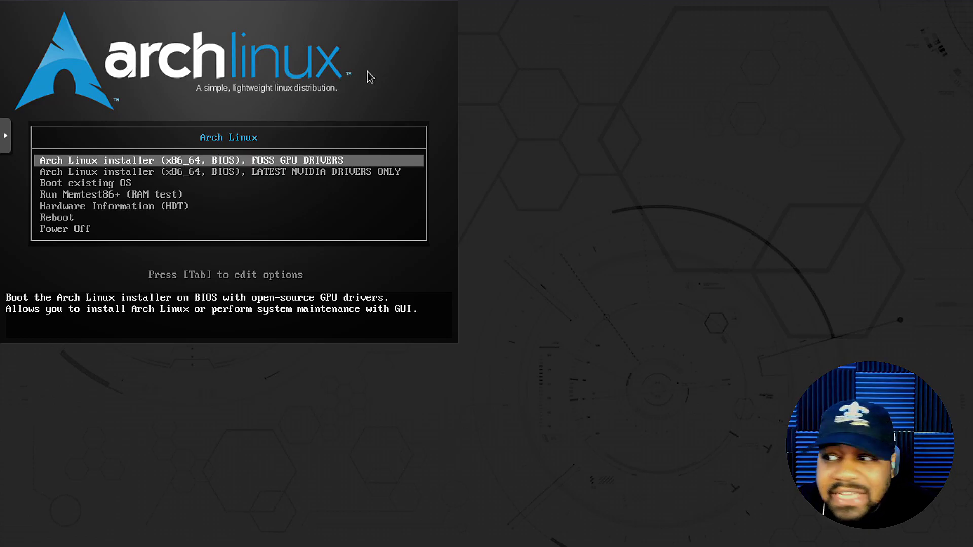
- Review the NVIDIA, Boot existing OS, RAM test and Hardware Information entries, then boot 'Arch Linux installer (x86_64, BIOS), FOSS GPU DRIVERS'
key("Down")
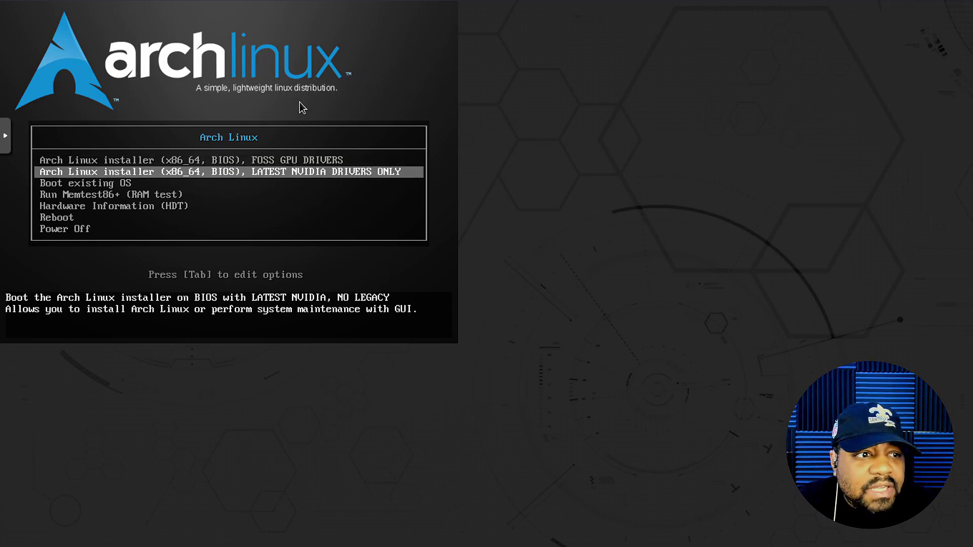
key("Up")
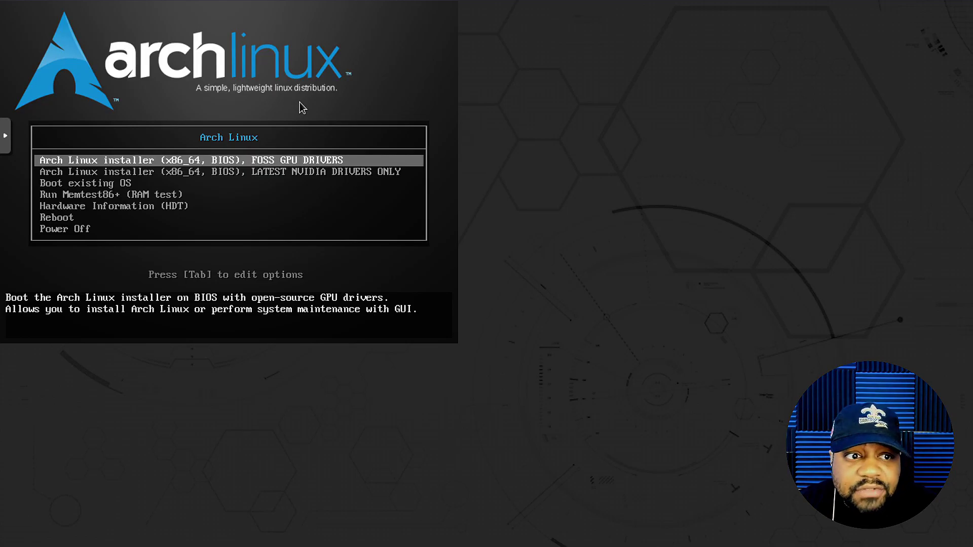
key("Down")
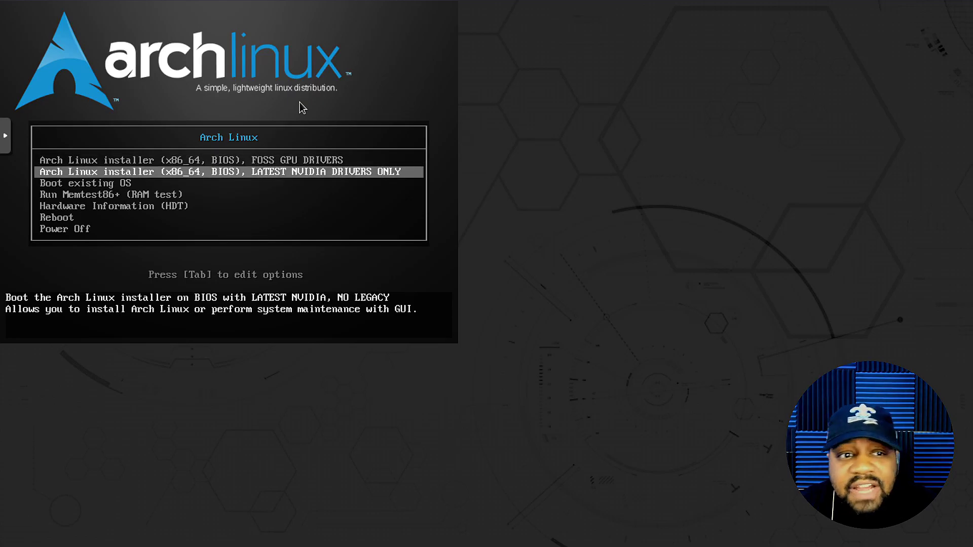
key("Down")
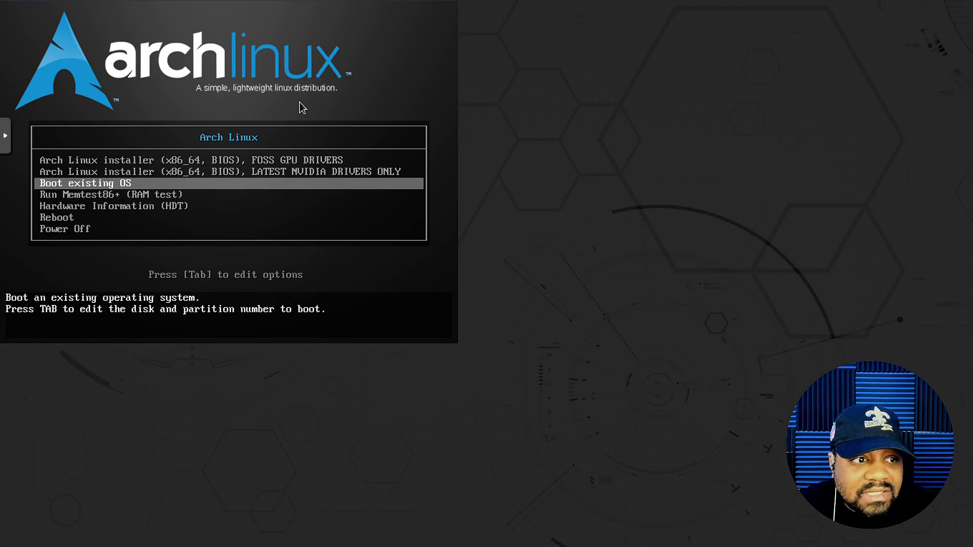
key("Down")
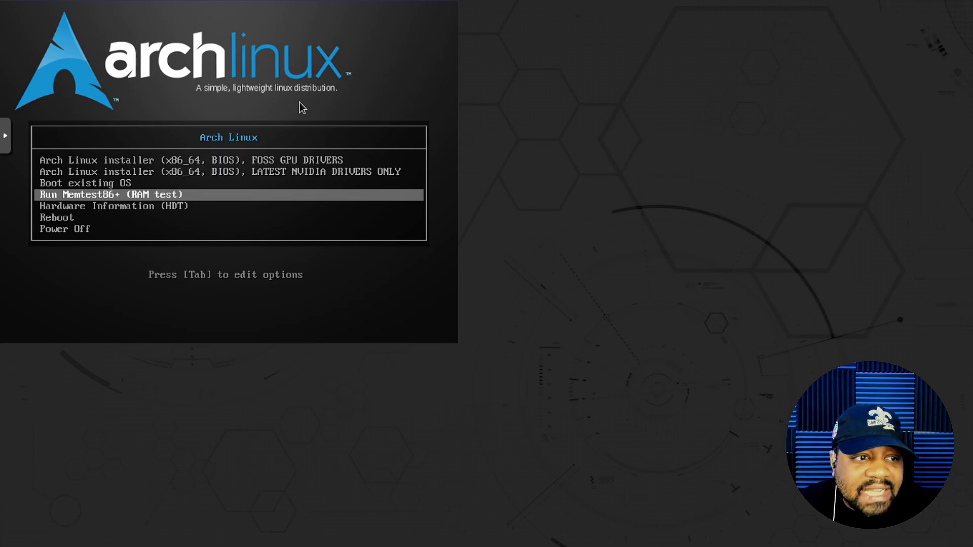
key("Down")
key("Down")
key("Down")
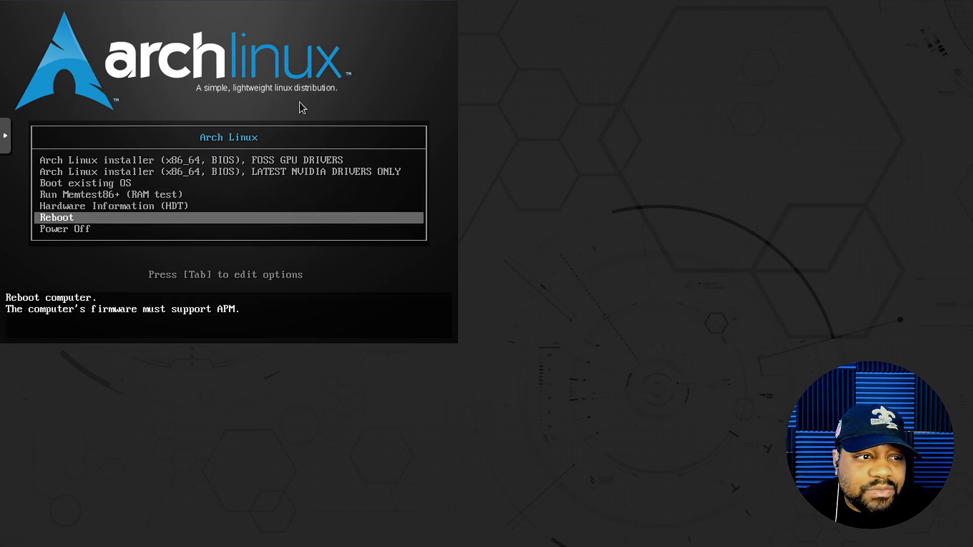
key("Up")
key("Up")
key("Up")
key("Up")
key("Up")
key("Up")
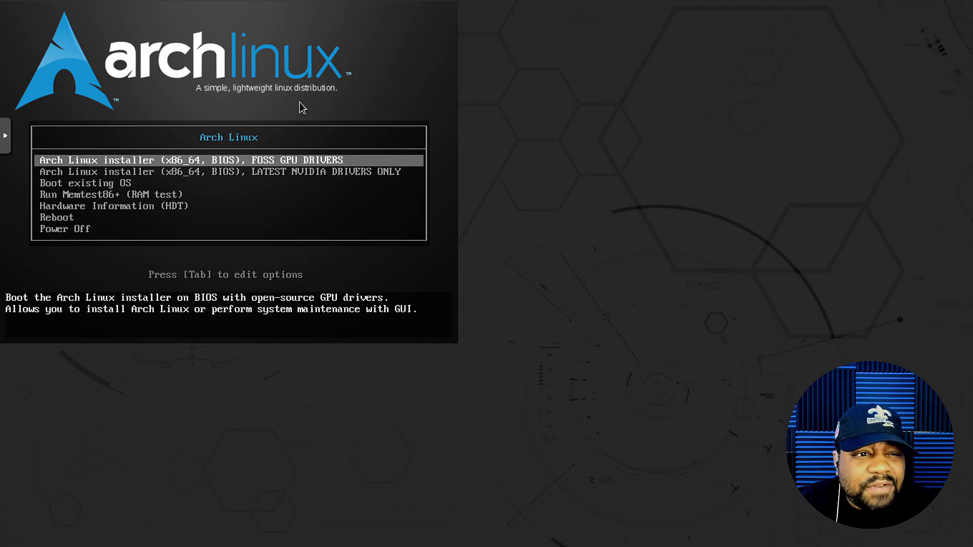
key("Return")
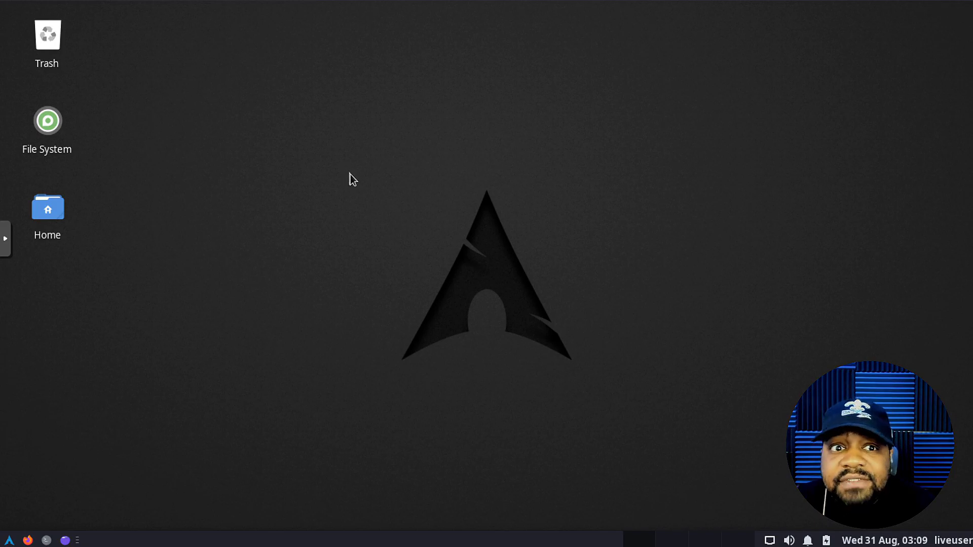
- Start 'Install Arch Linux' from the Whisker menu's All Applications list
left_click(9, 540)
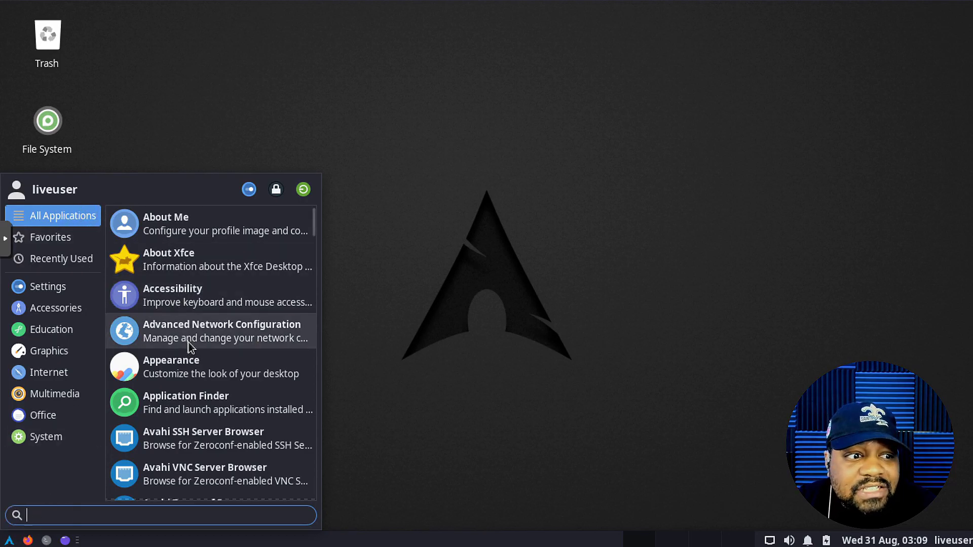
scroll(190, 346, "down", 5)
scroll(194, 340, "up", 5)
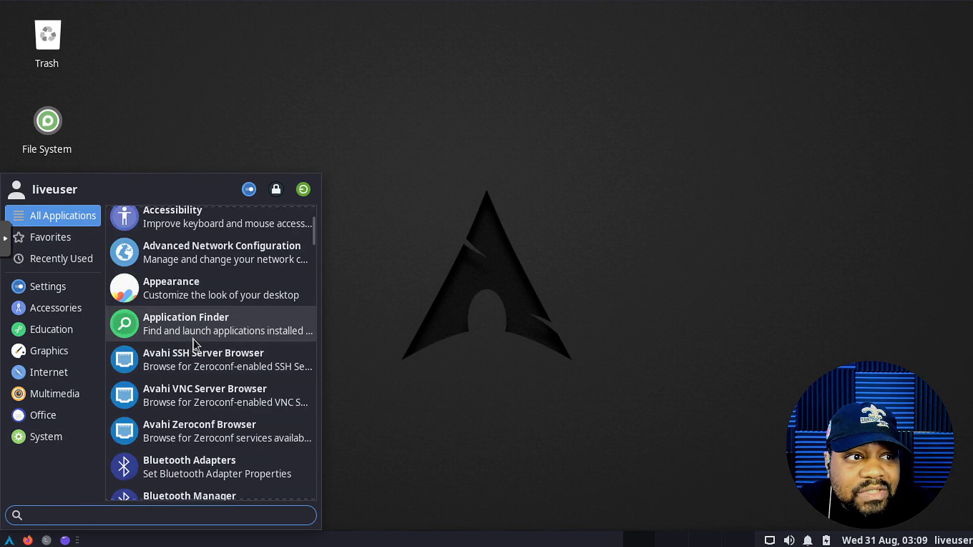
scroll(194, 340, "down", 10)
scroll(195, 338, "down", 3)
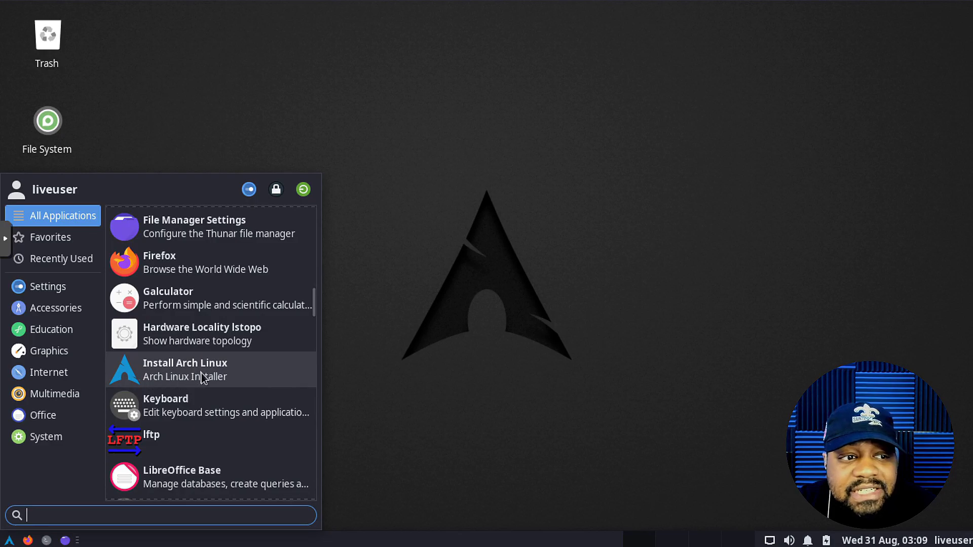
left_click(220, 373)
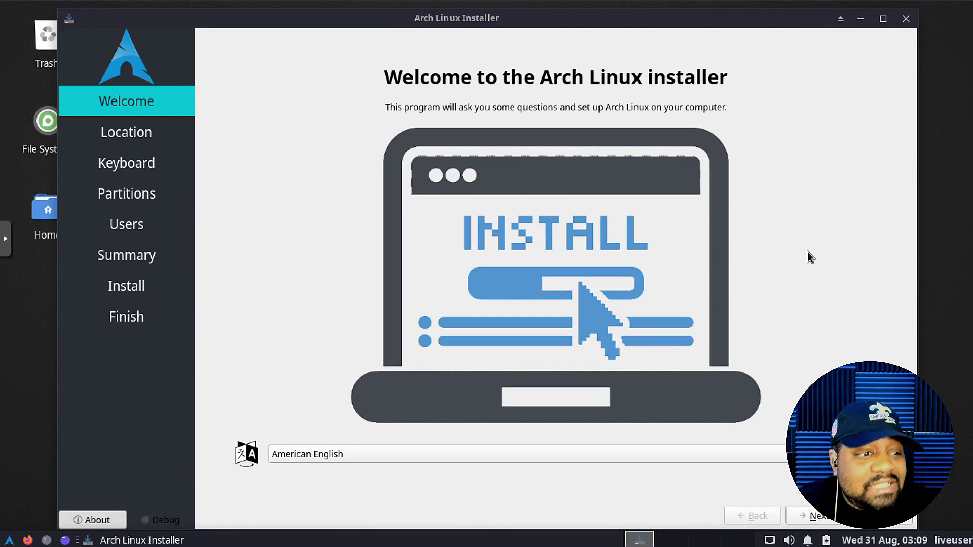
left_click(91, 520)
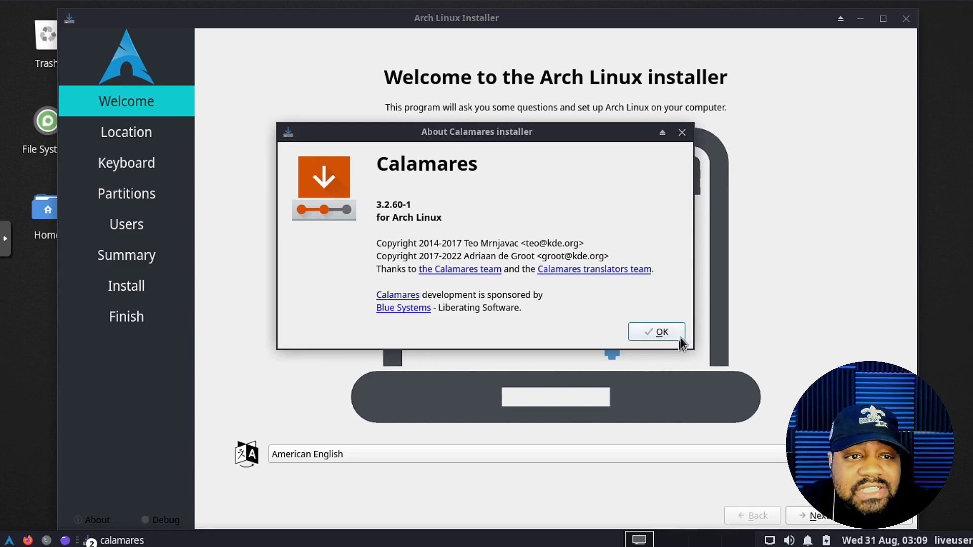
left_click(682, 132)
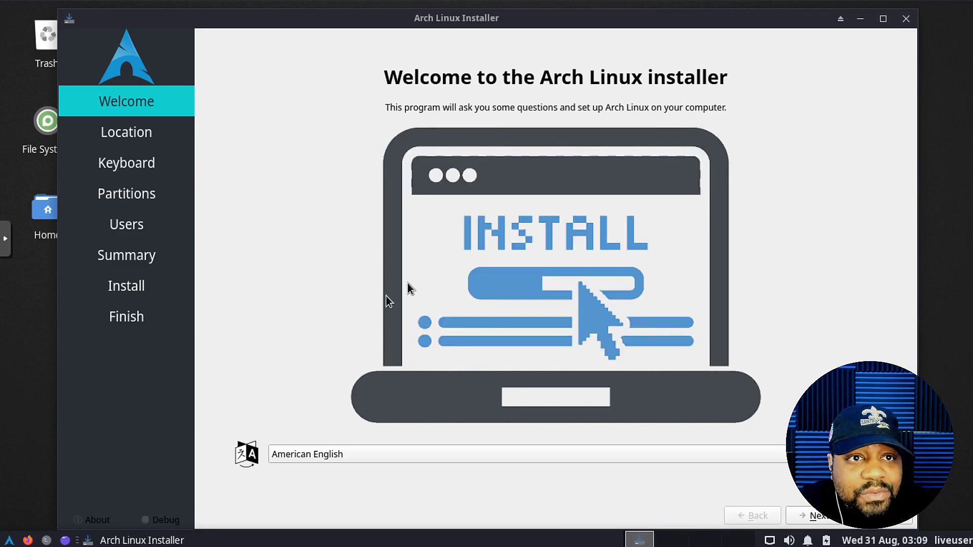
- Keep American English, America/Los Angeles and English (US) keyboard defaults through to Partitions
left_click(815, 516)
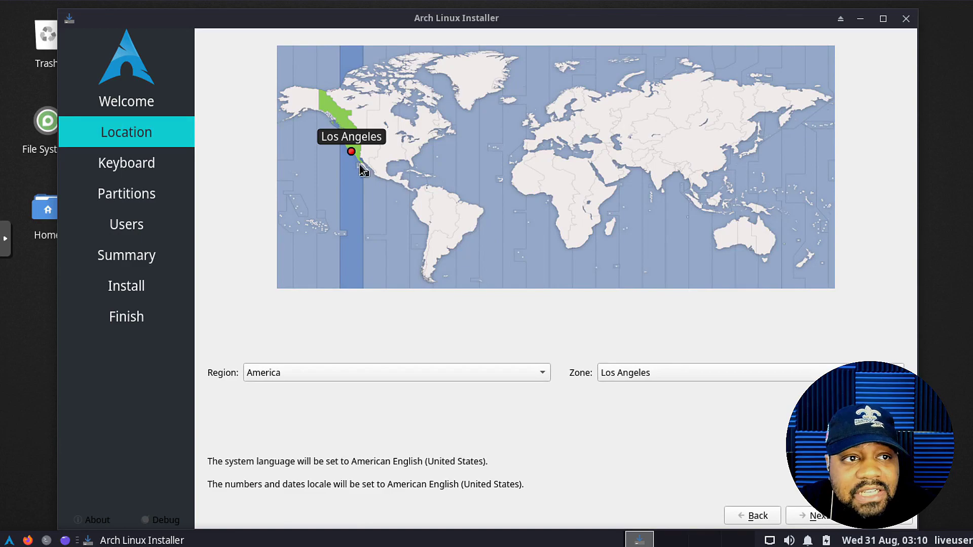
left_click(811, 516)
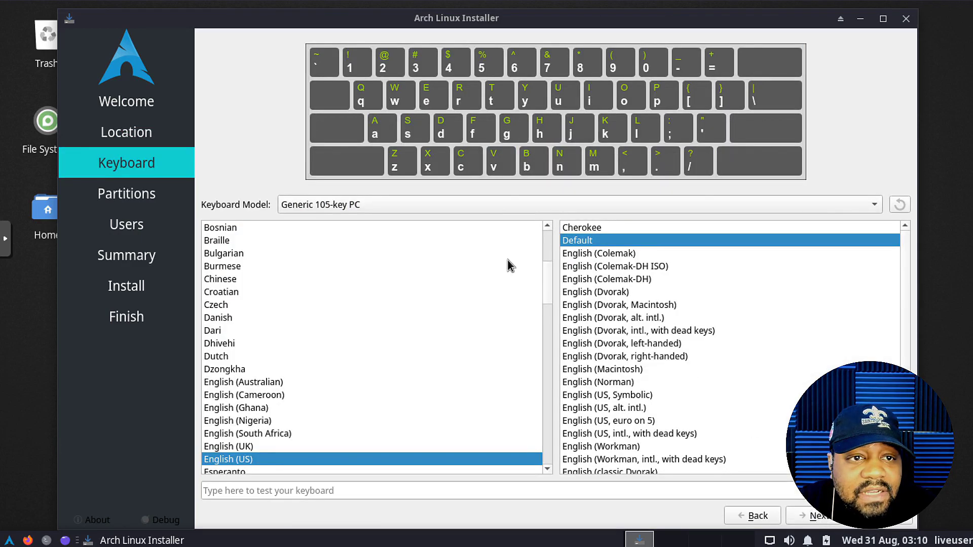
left_click(813, 516)
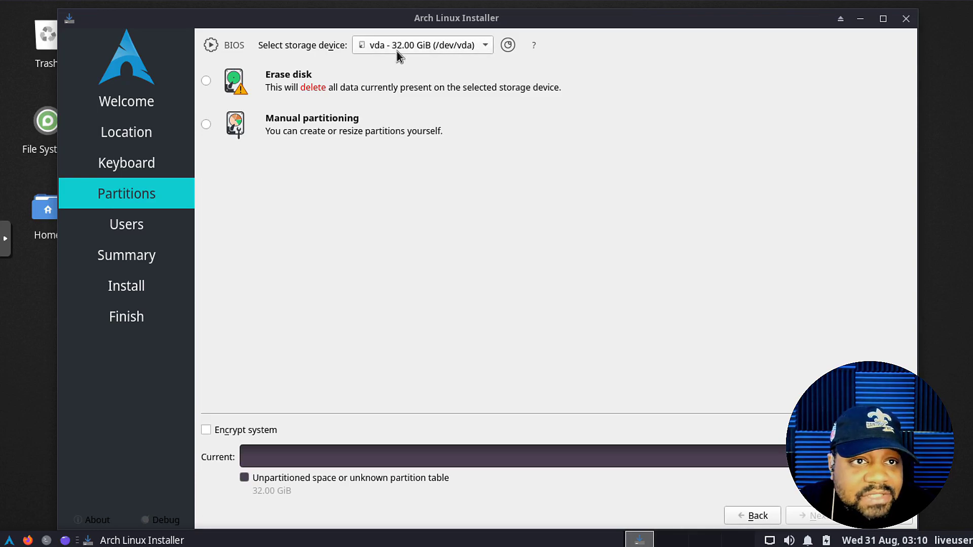
- Choose Erase disk with ext4 and 'Swap to file' for the 32 GiB vda disk
left_click(206, 82)
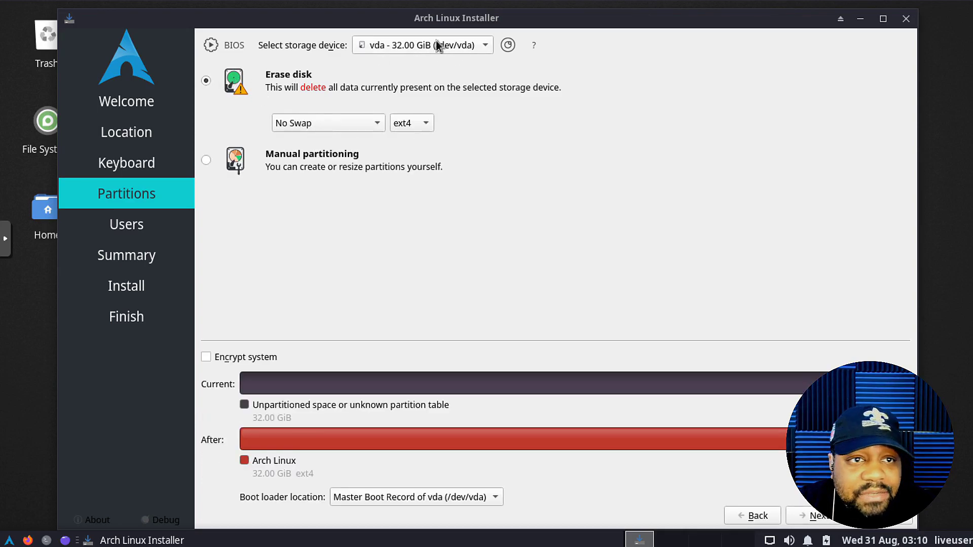
left_click(379, 125)
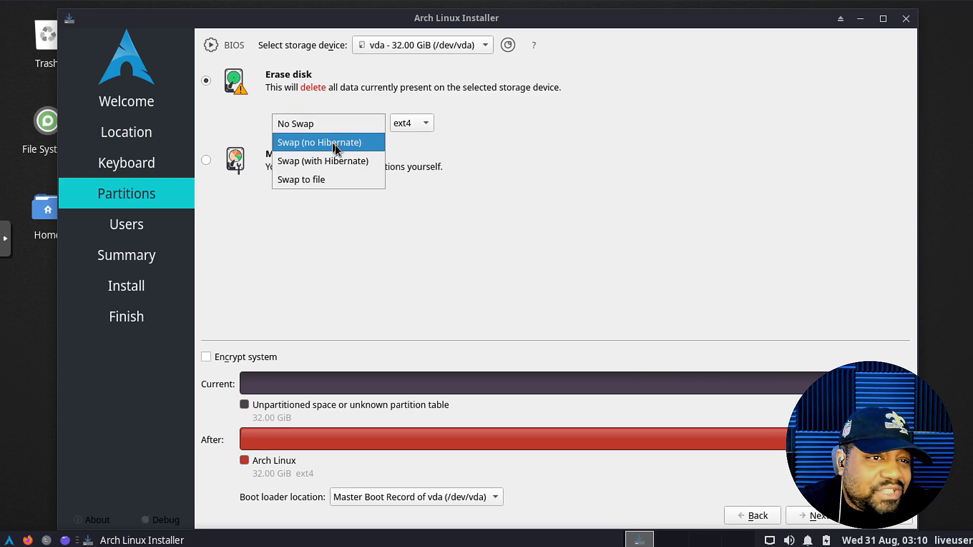
left_click(335, 180)
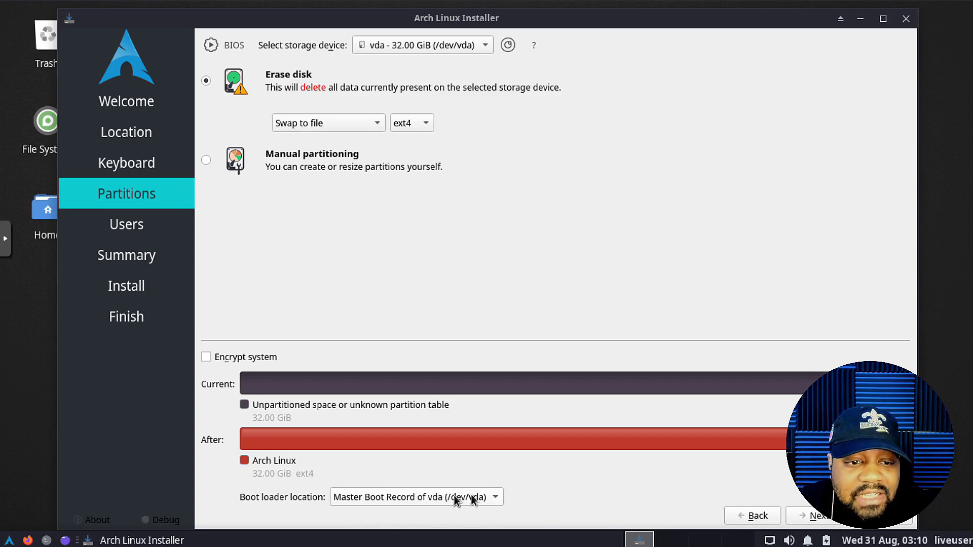
- Enter the user's login name and set the computer name to archgui
left_click(815, 516)
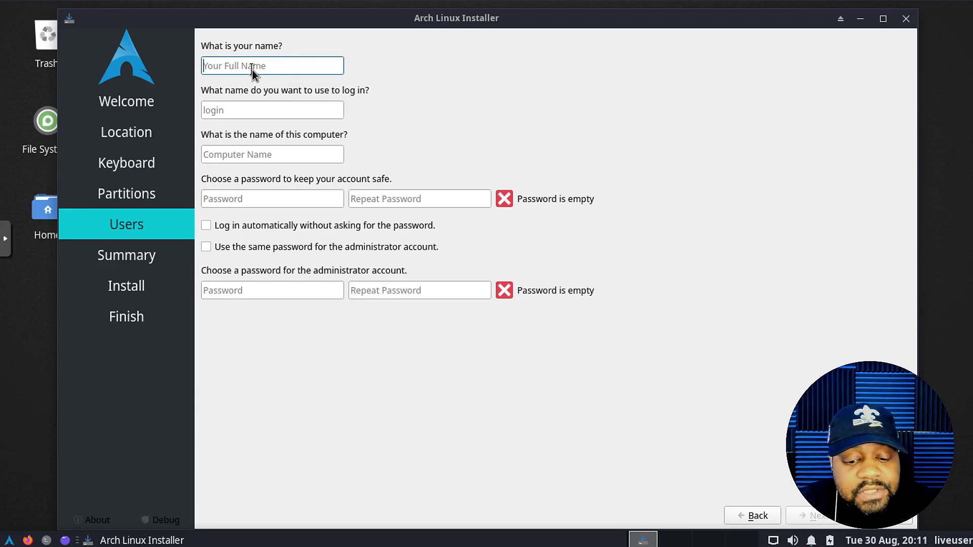
type("josh")
key("Tab")
key("Tab")
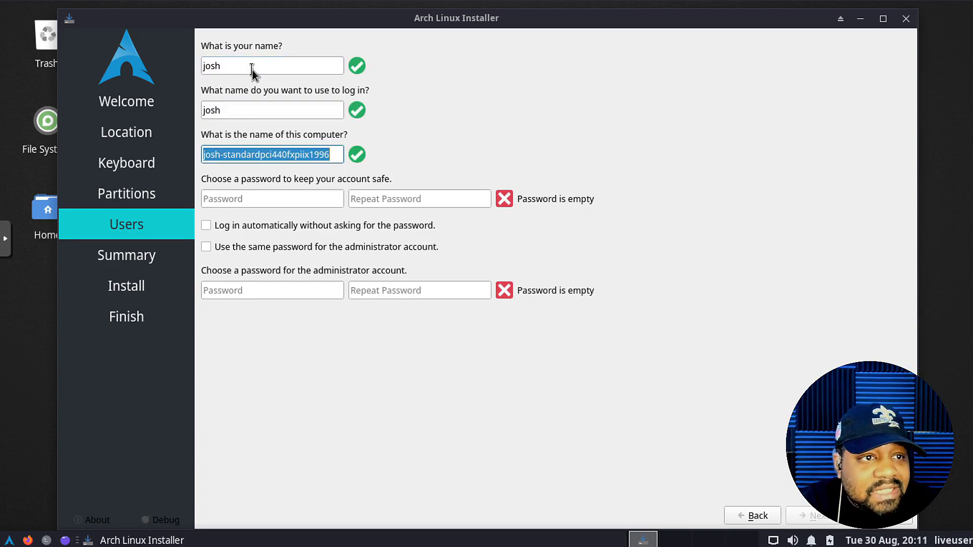
type("arch")
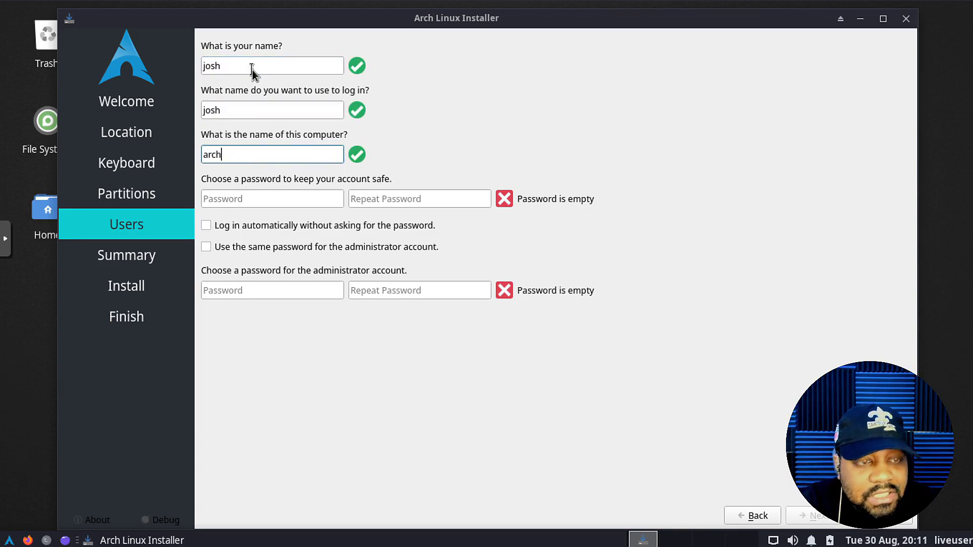
type("gui")
- Set and confirm the account password, reuse it for the administrator, and continue to Summary
key("Tab")
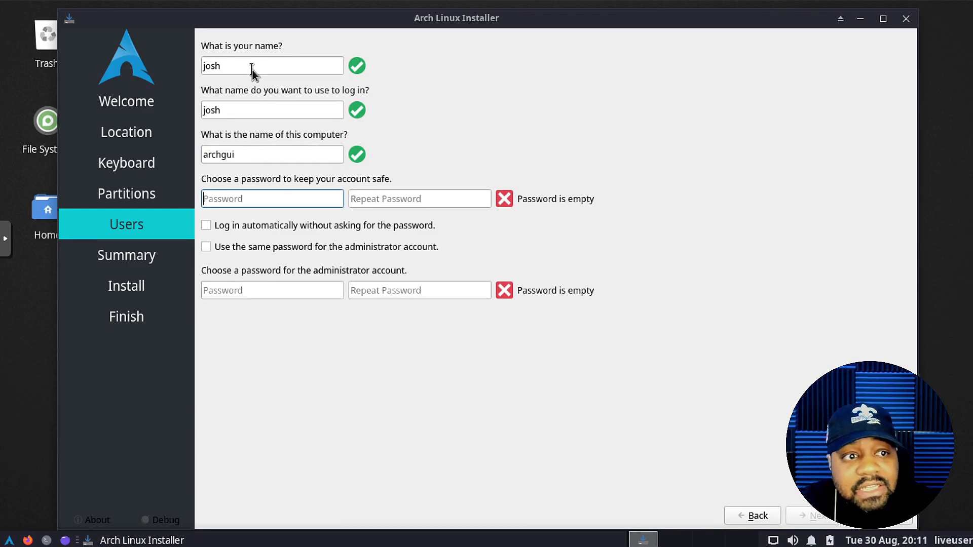
type("archg")
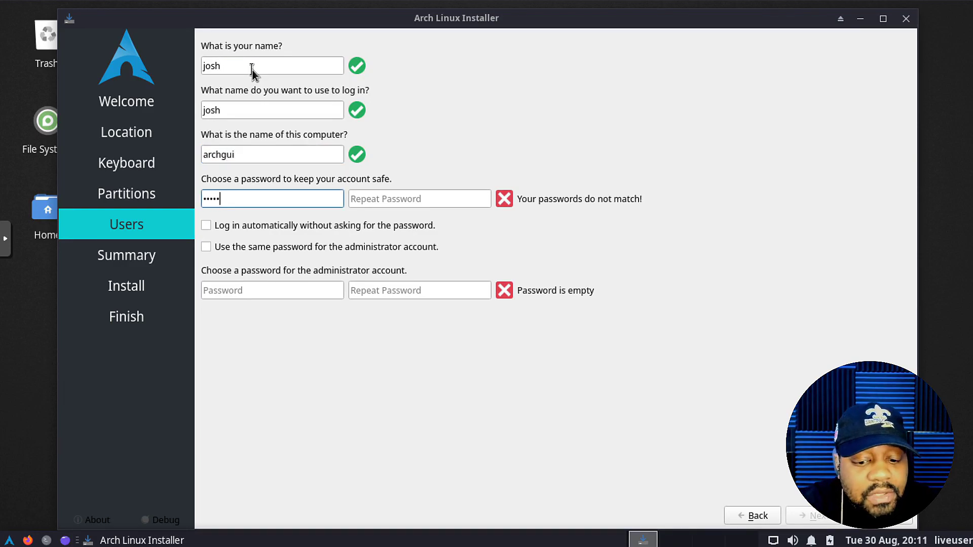
type("ui12")
key("Tab")
type("ar")
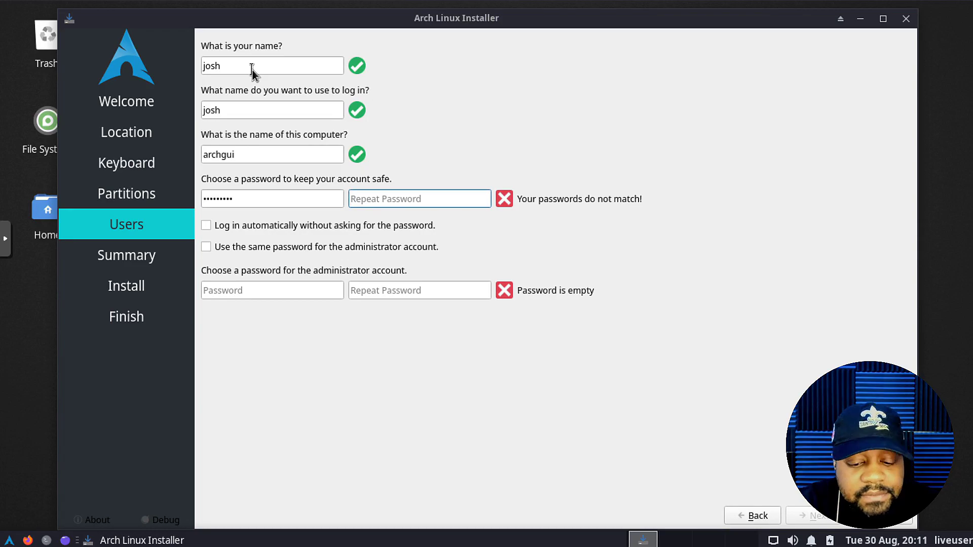
type("chgui12")
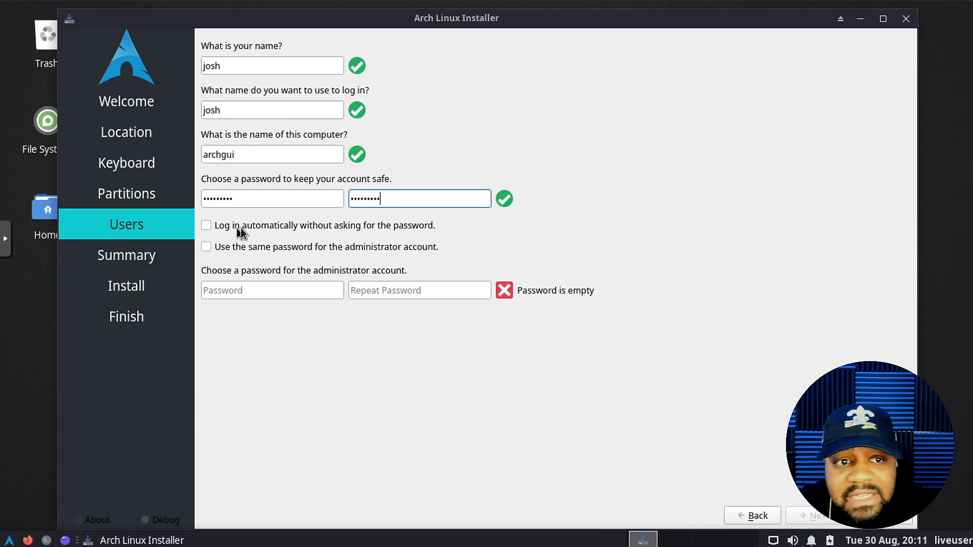
left_click(206, 247)
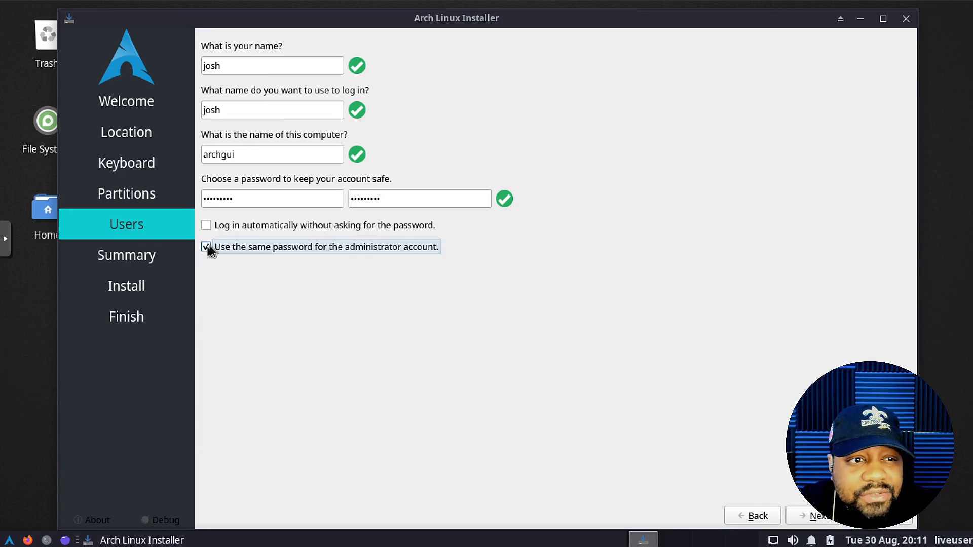
left_click(816, 516)
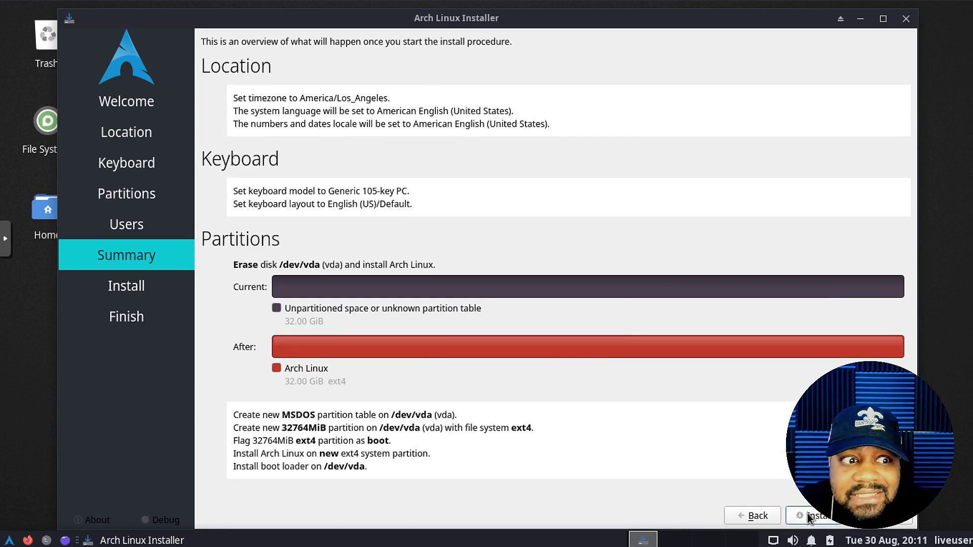
- Begin the installation that erases /dev/vda and wait for 'All done.'
left_click(808, 516)
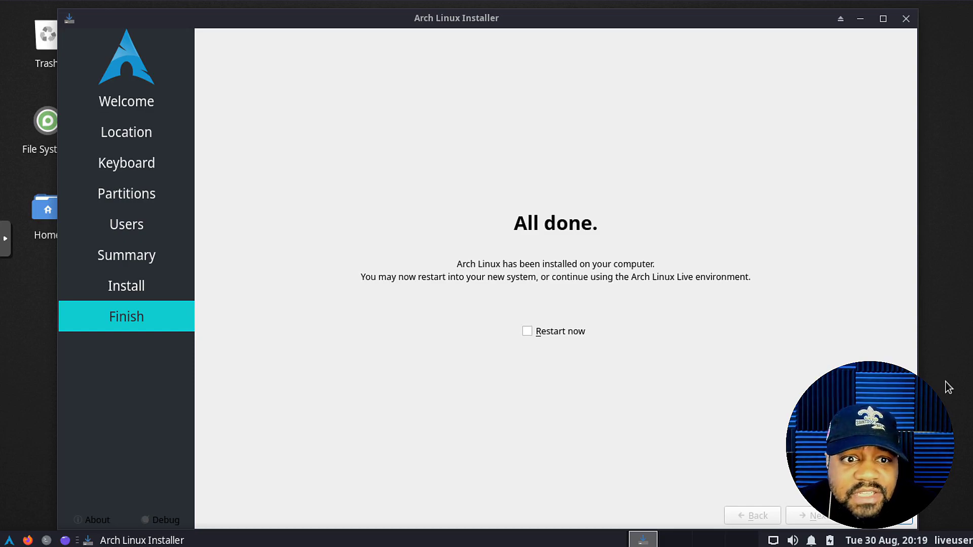
- Restart into the installed system and log in at LightDM with the account password
left_click(527, 332)
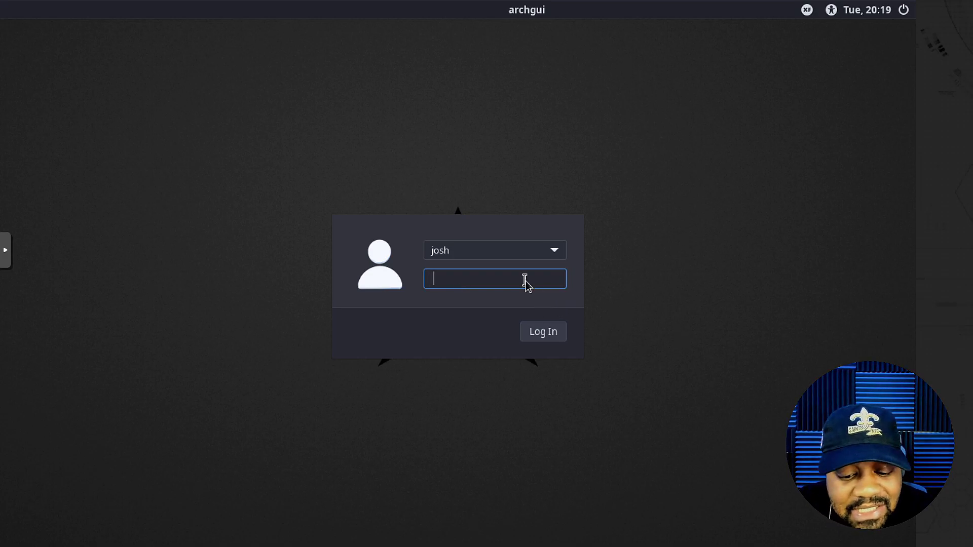
type("•••••••••")
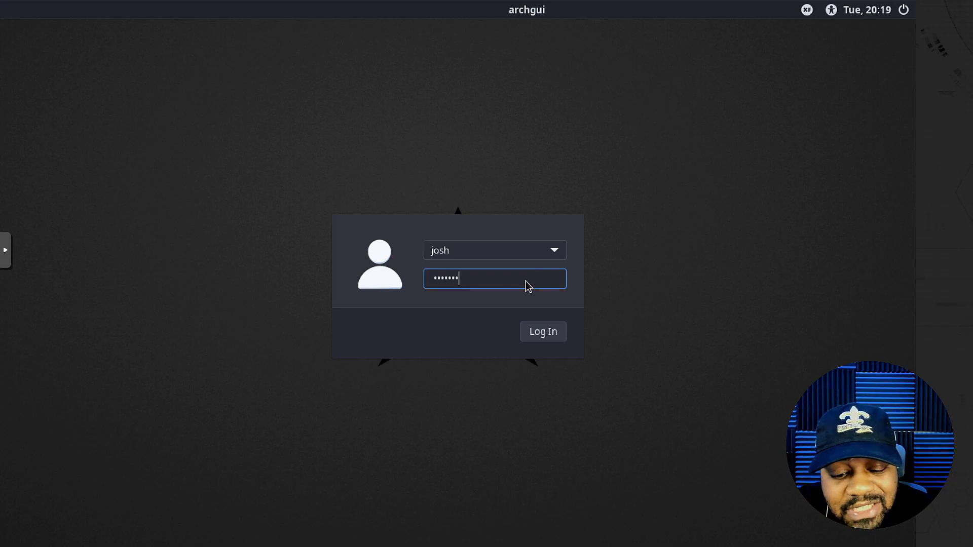
key("Return")
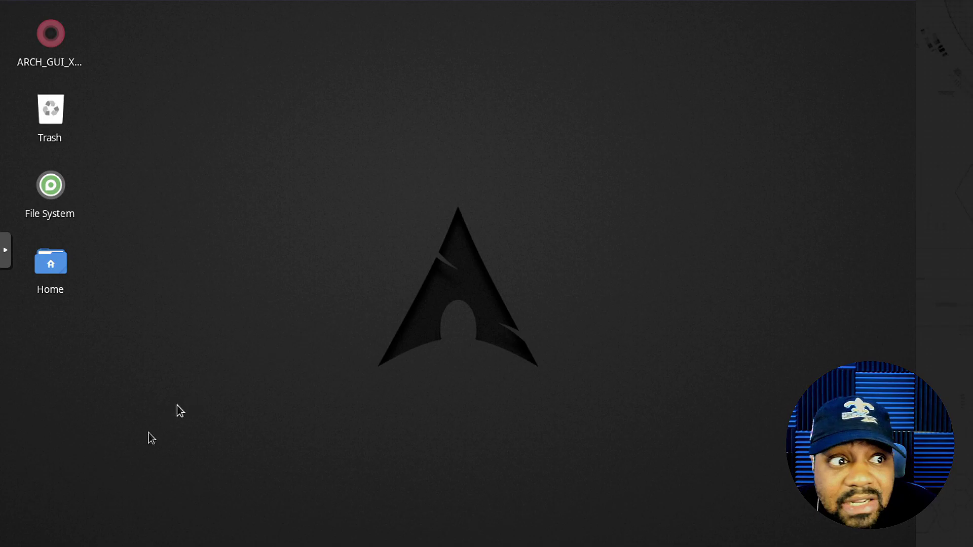
- Open a terminal and run sudo pacman -Syu, entering the sudo password to list pending upgrades
key("super")
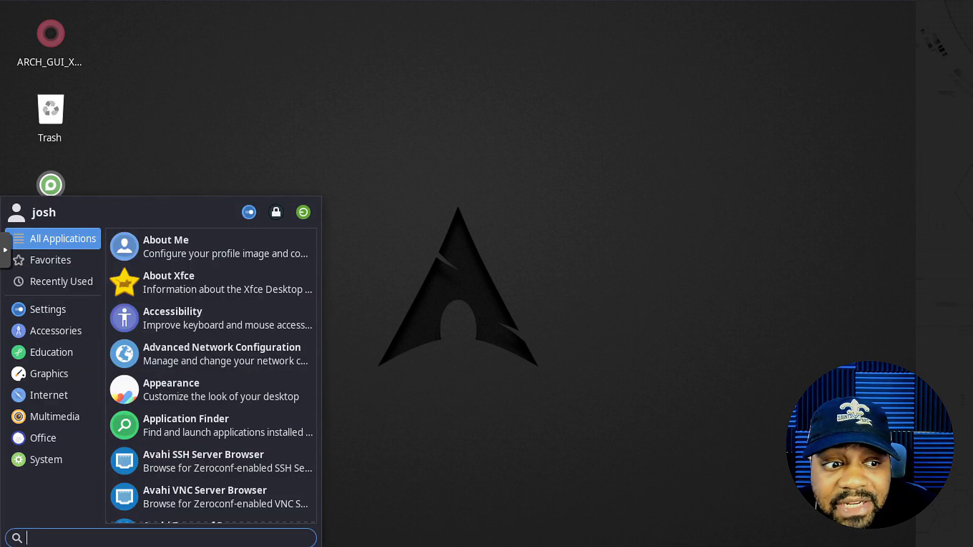
key("ctrl+alt+t")
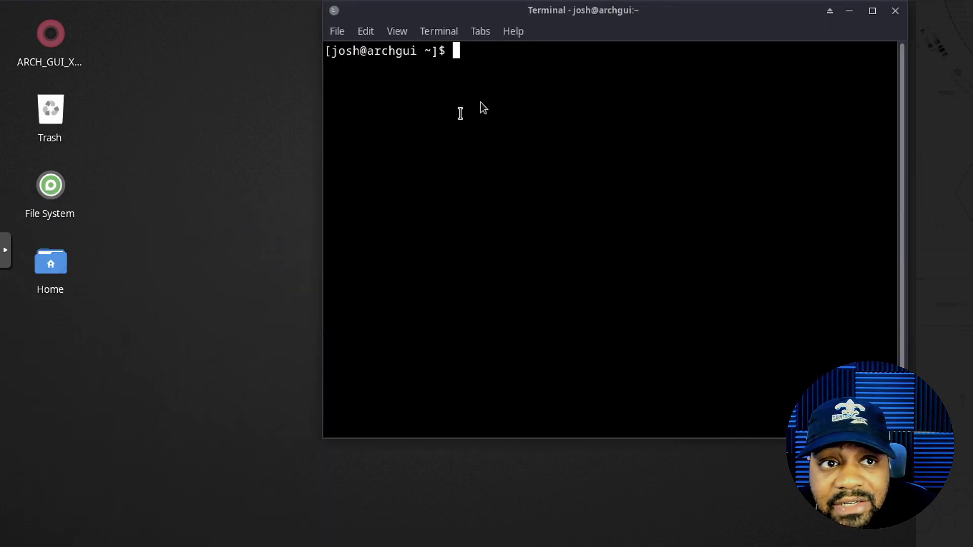
type("sudo ")
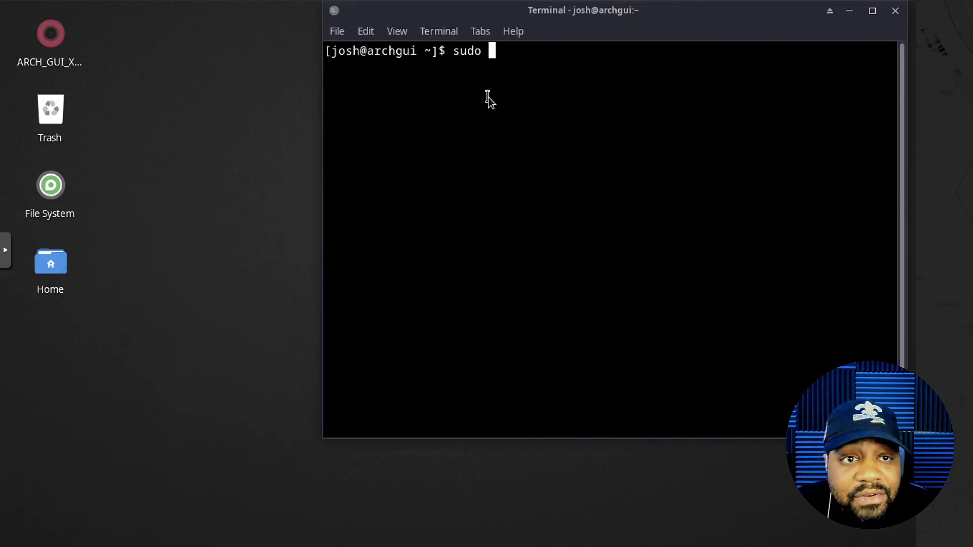
type("apt")
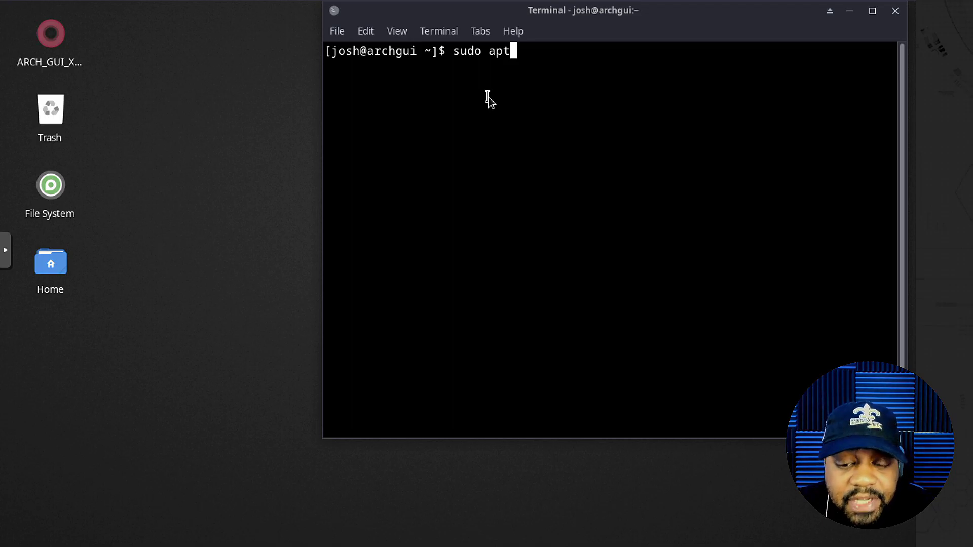
key("BackSpace")
key("BackSpace")
key("BackSpace")
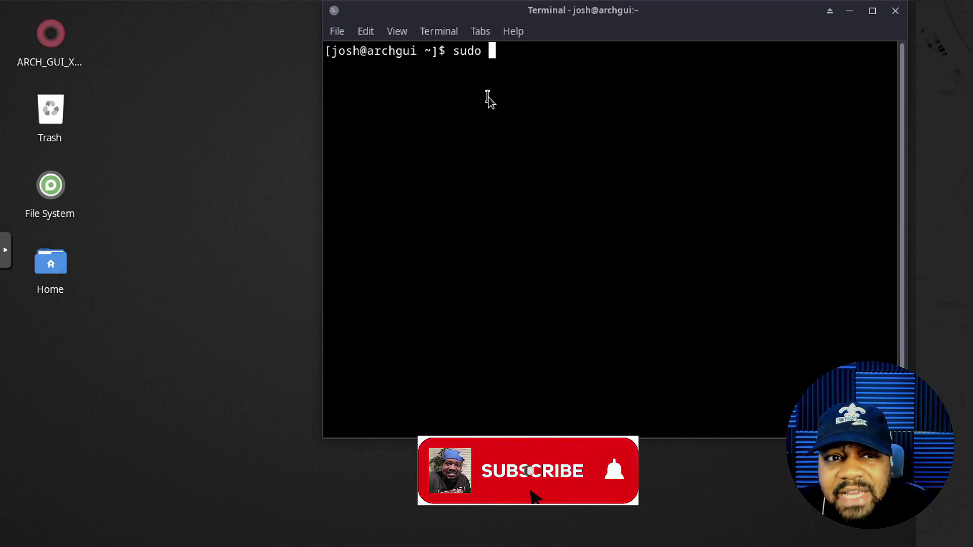
type("pac")
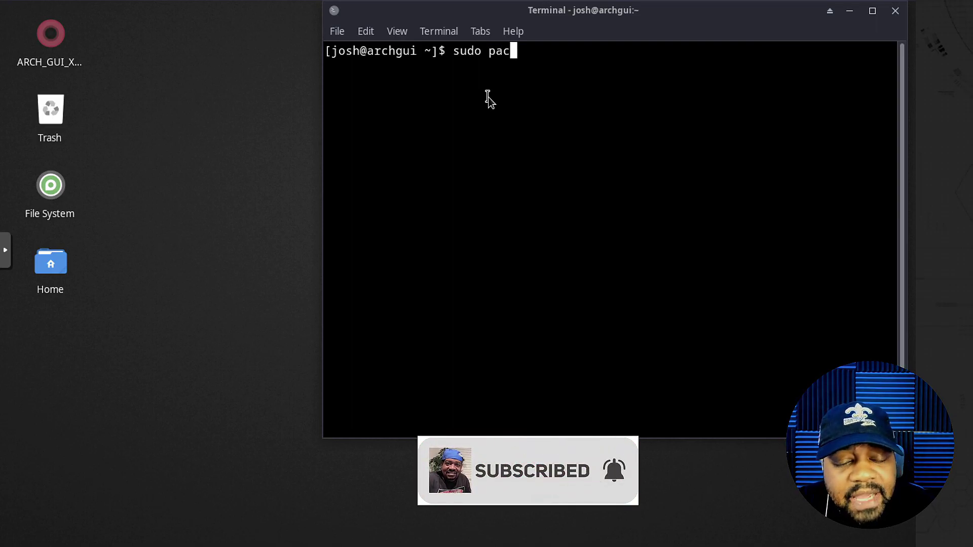
type("man -Syu")
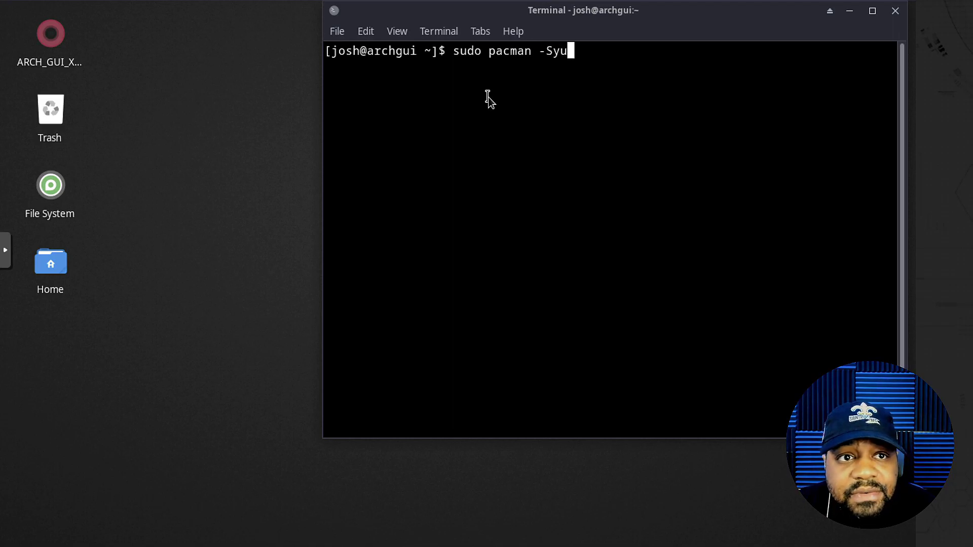
key("Return")
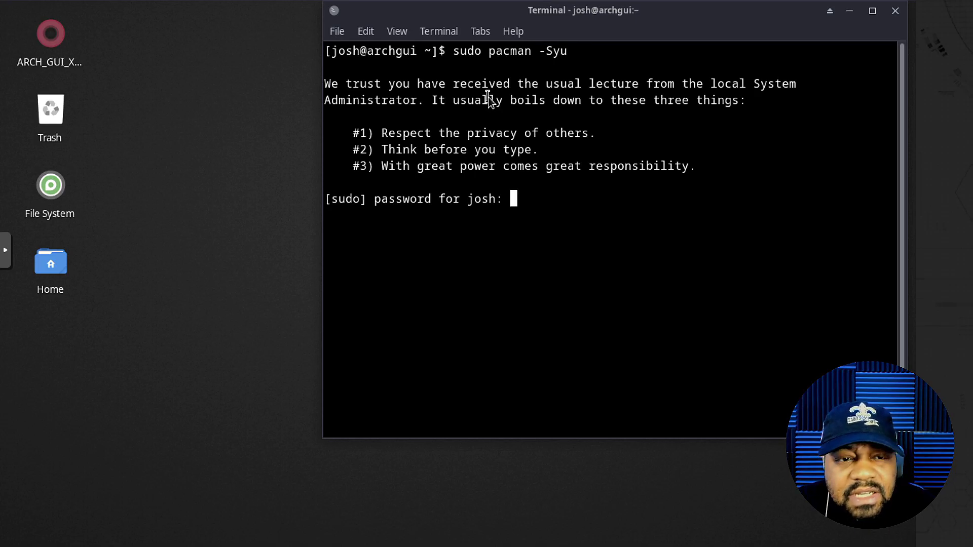
key("Return")
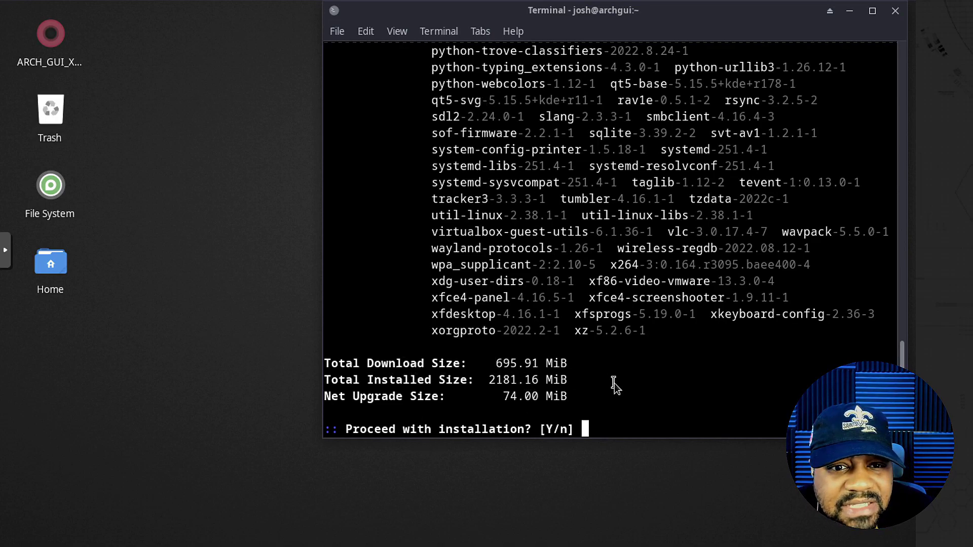
- Review the 180 pending package upgrades, then answer 'n' to decline installing them
scroll(719, 328, "up", 10)
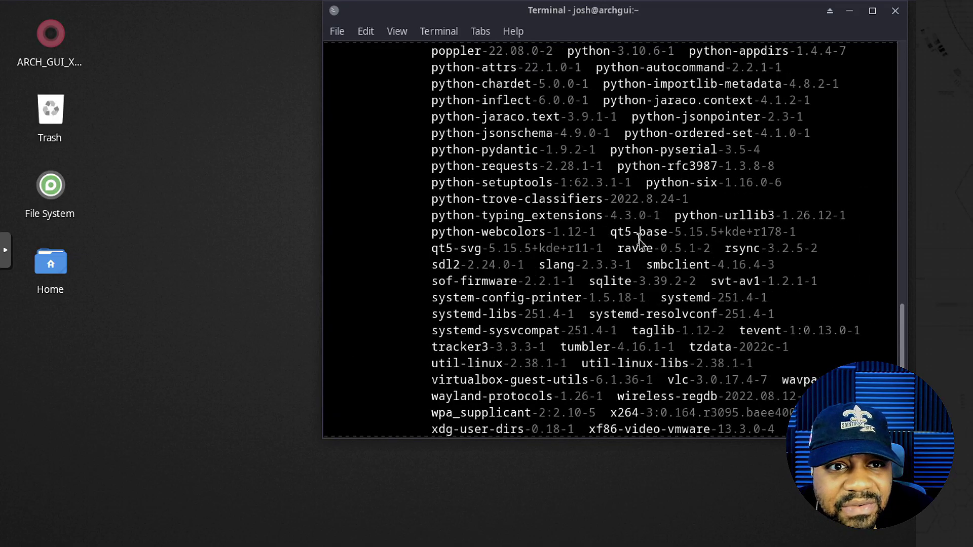
scroll(640, 238, "up", 8)
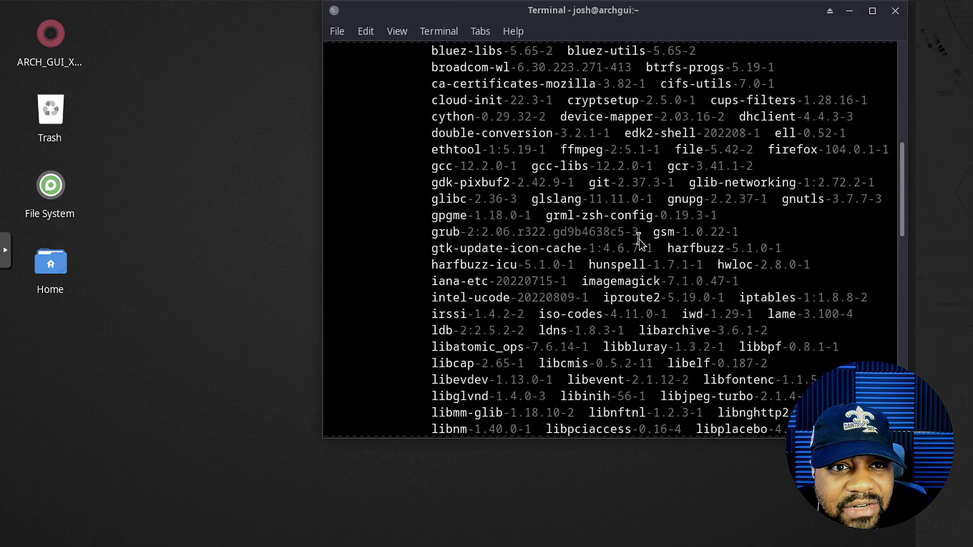
scroll(641, 236, "up", 4)
scroll(641, 236, "up", 2)
scroll(640, 235, "down", 5)
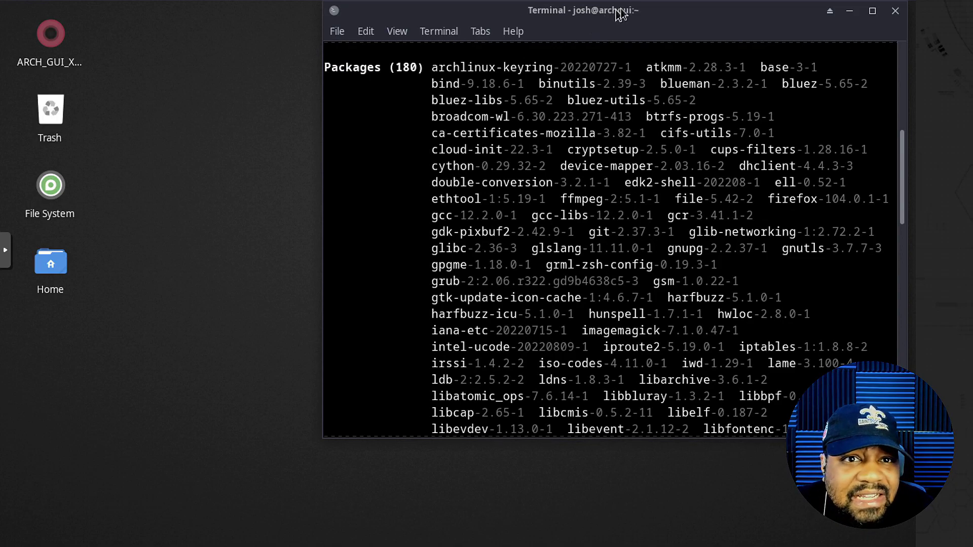
left_click_drag(620, 11, 513, 51)
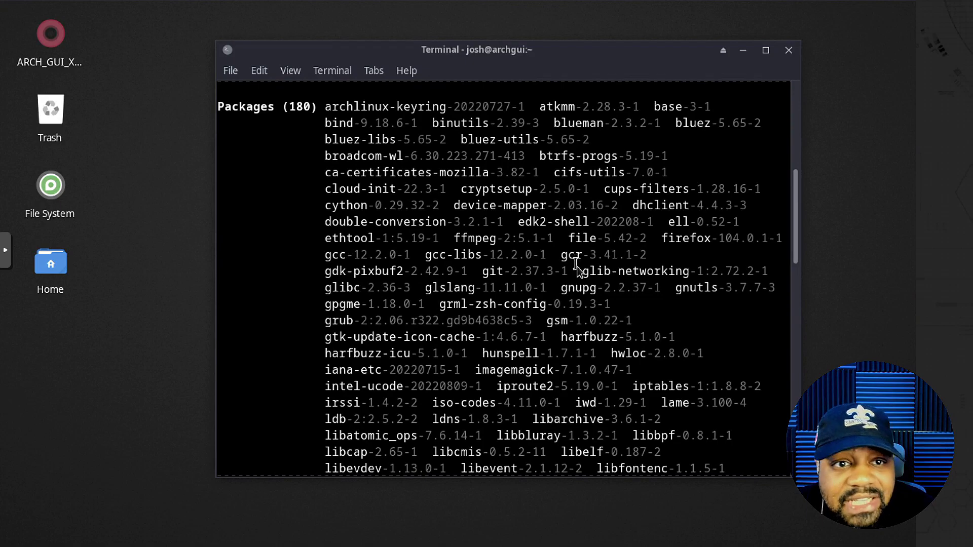
scroll(566, 371, "down", 5)
scroll(565, 371, "down", 10)
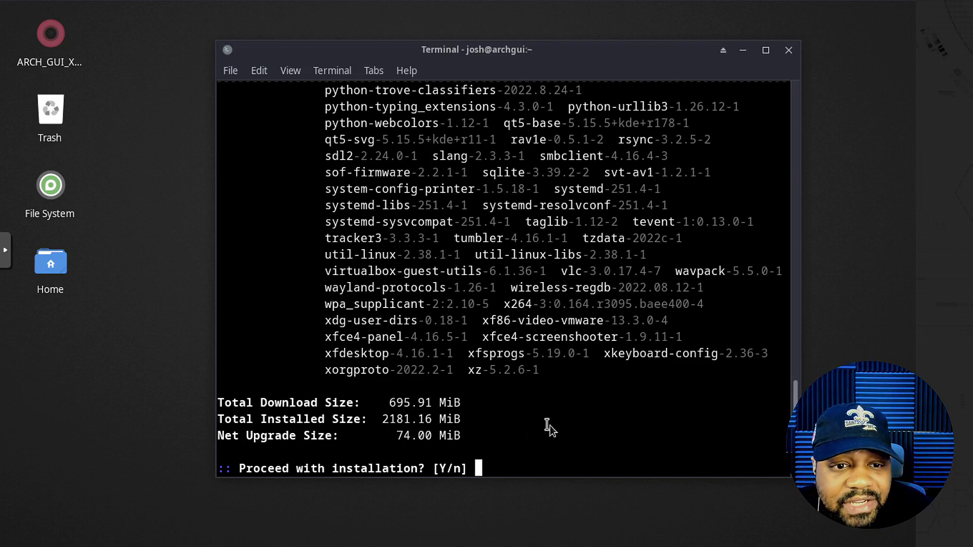
type("n")
key("Return")
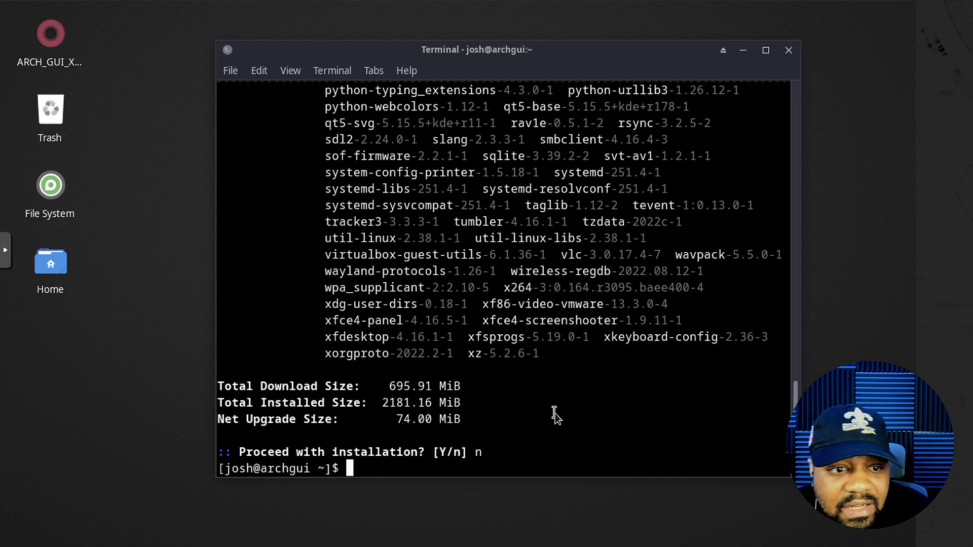